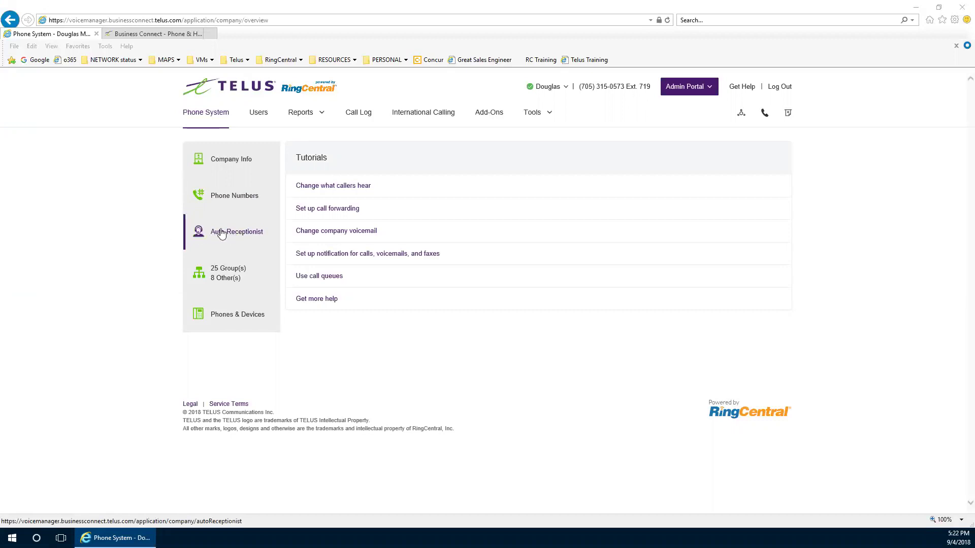
In Auto-Receptionist, expand the Main Site's IVR Settings to show the Top Level - DAY and Top - NIGHT menus
click(216, 232)
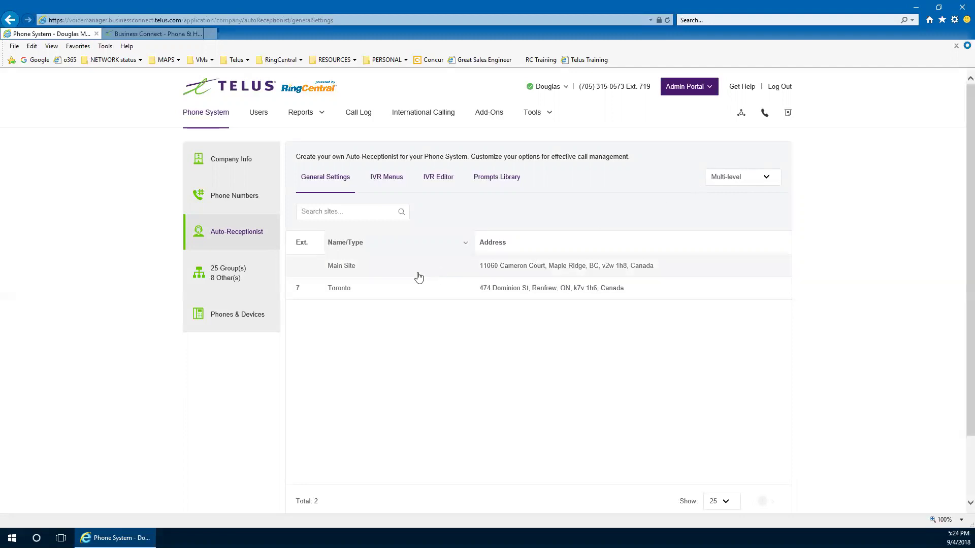
click(345, 272)
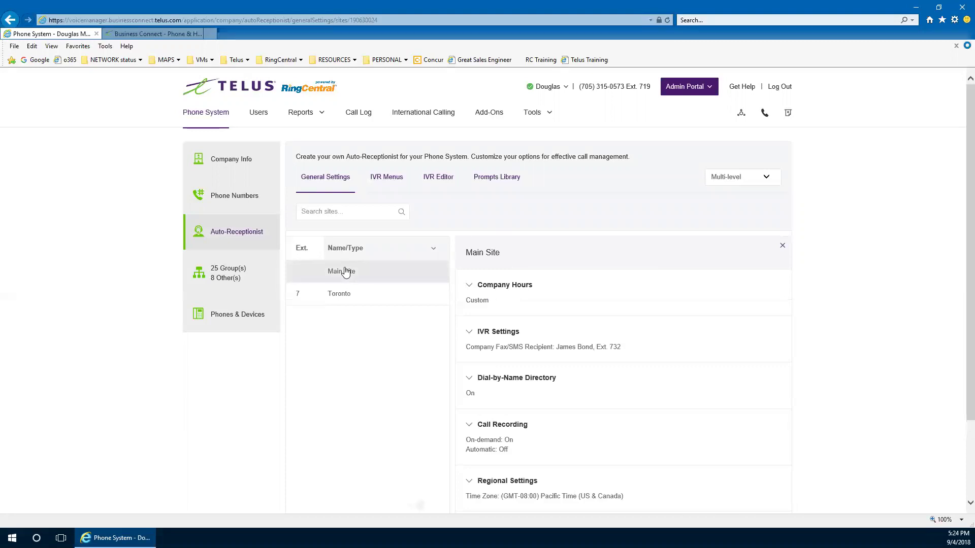
scroll(522, 325, down, 2)
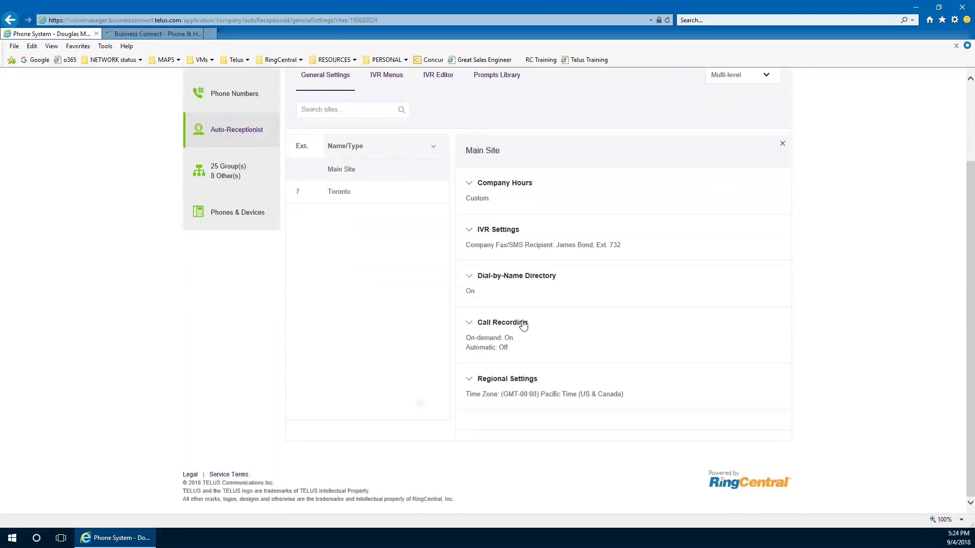
click(485, 235)
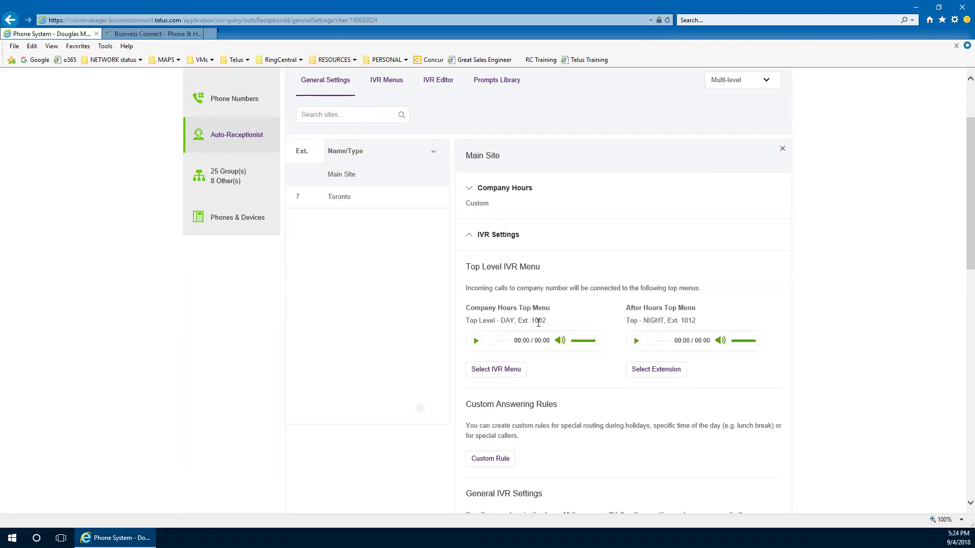
click(496, 371)
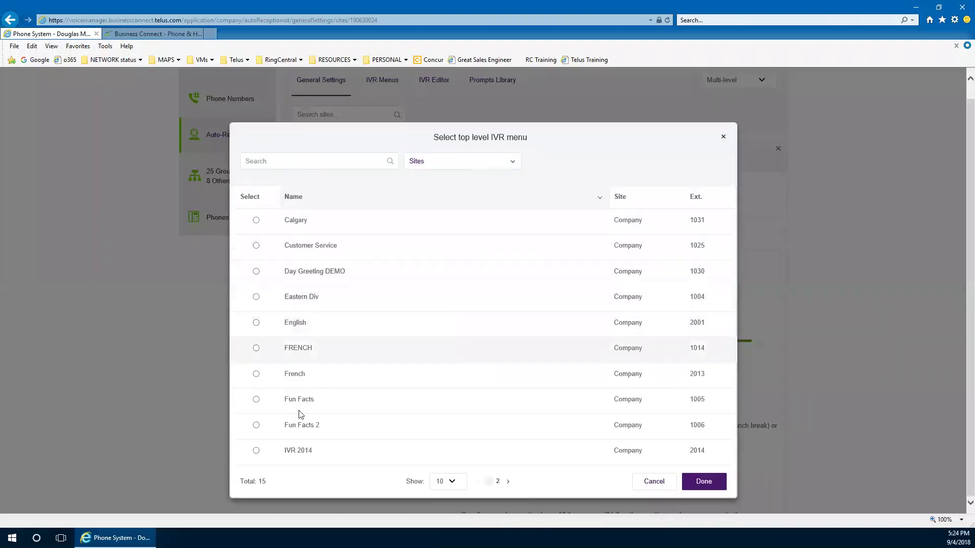
click(311, 164)
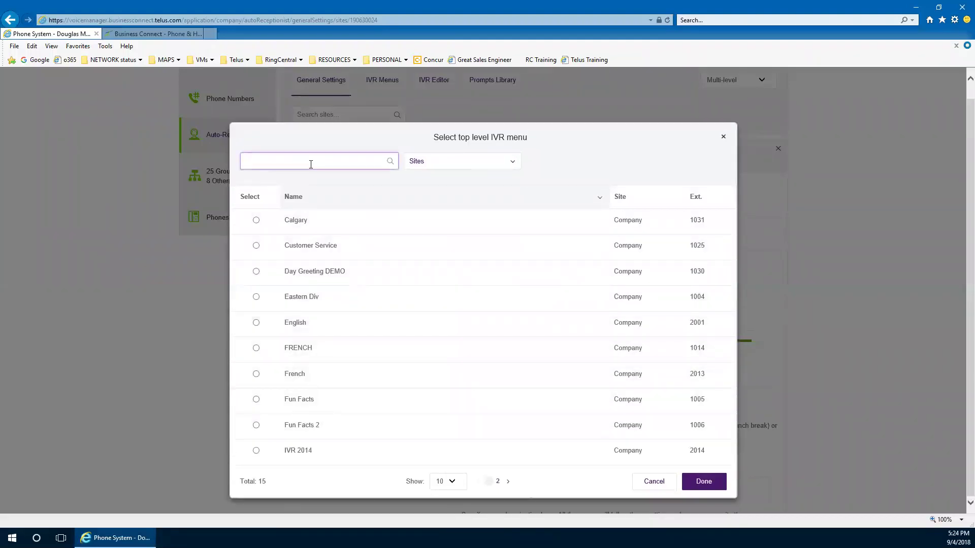
text(top)
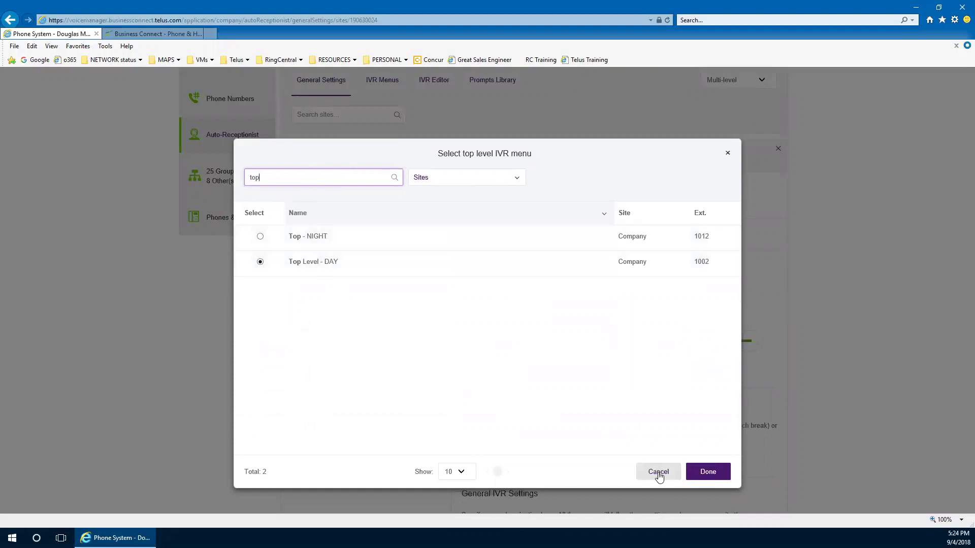
click(708, 472)
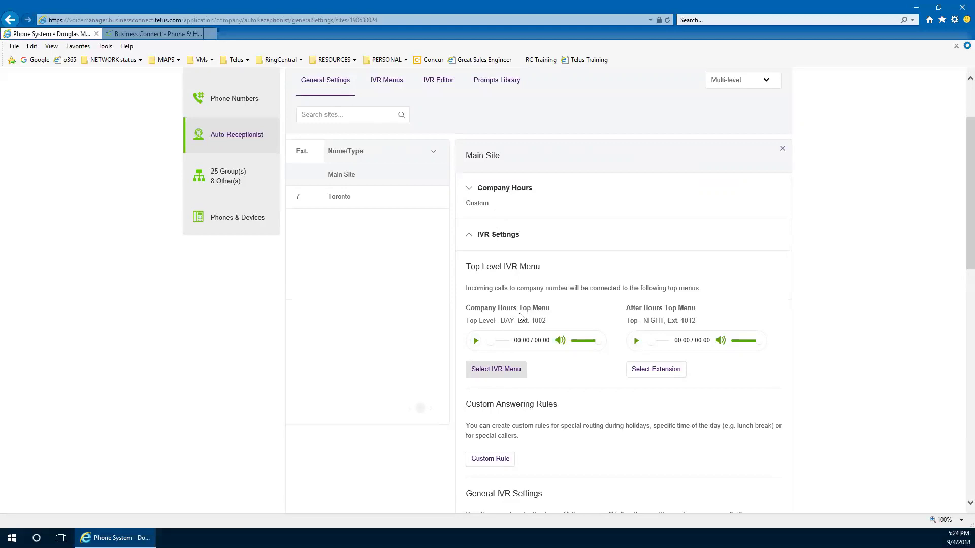
scroll(519, 314, up, 2)
Browse the IVR Menus list, then bring up the IVR Editor page with XML and Visual IVR Editor options
click(388, 179)
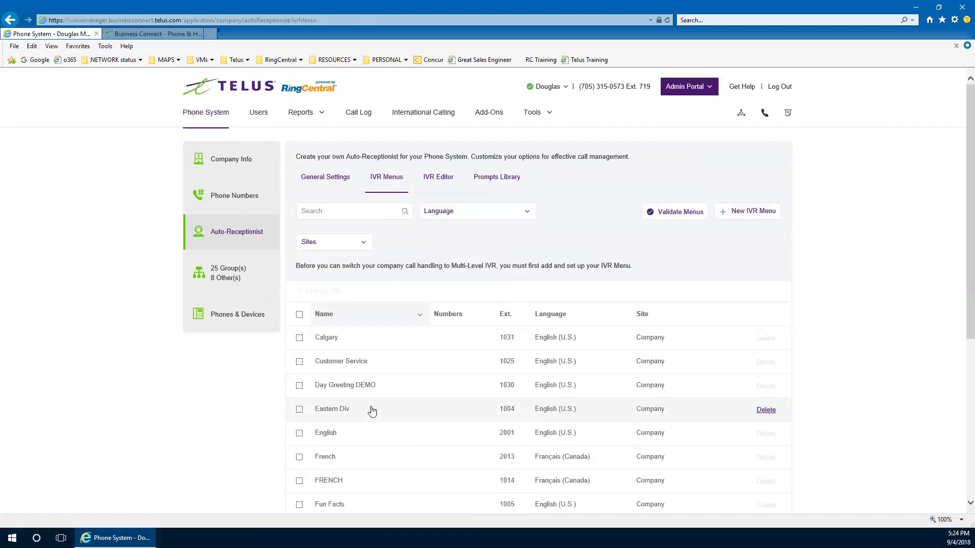
scroll(371, 411, down, 5)
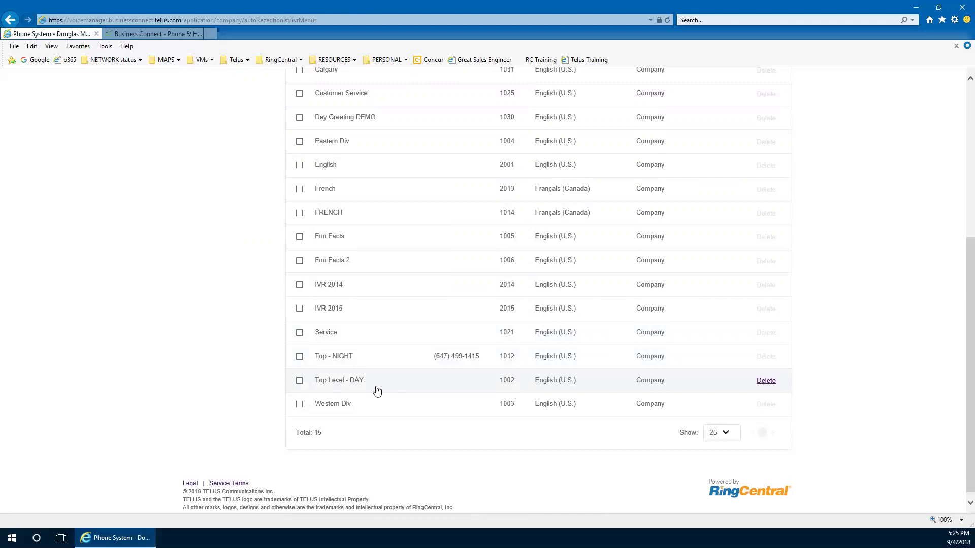
scroll(377, 392, up, 5)
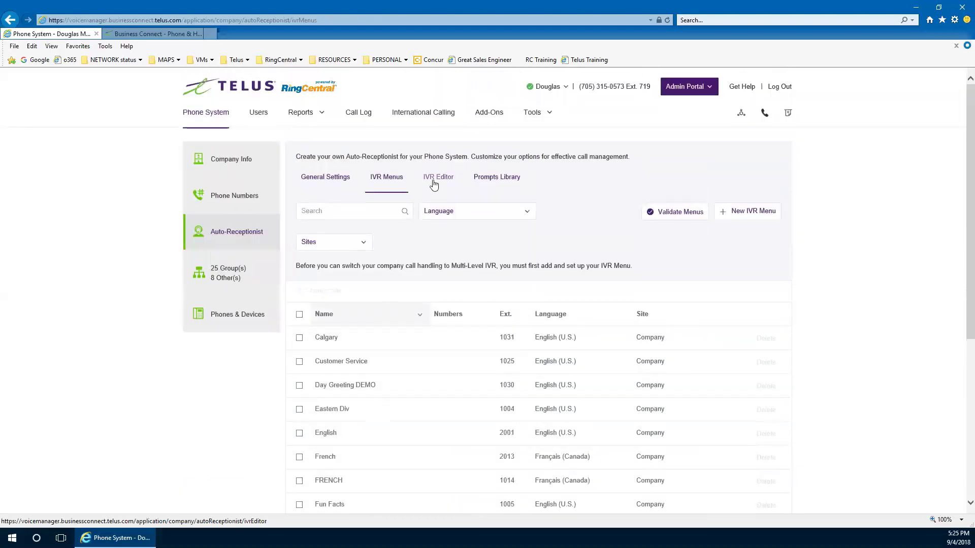
click(435, 179)
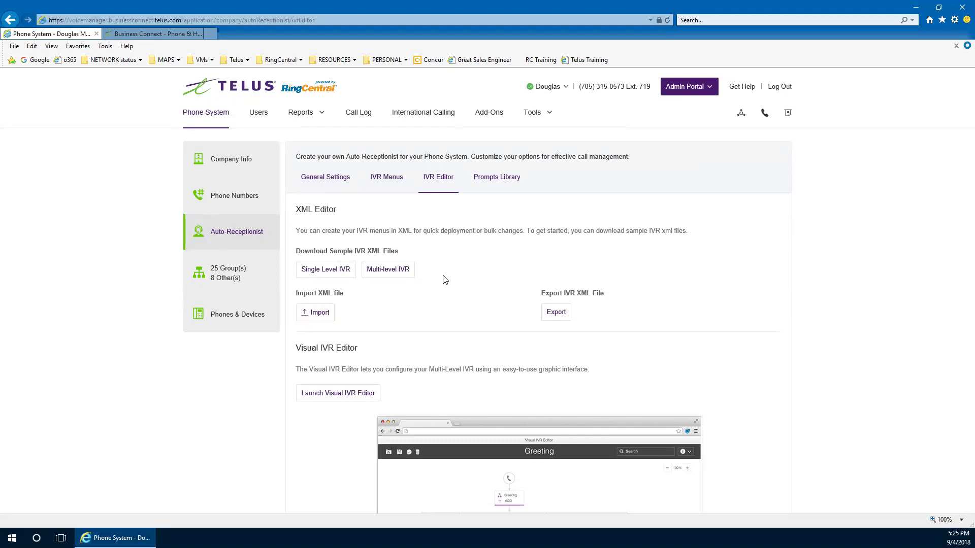
scroll(444, 280, down, 3)
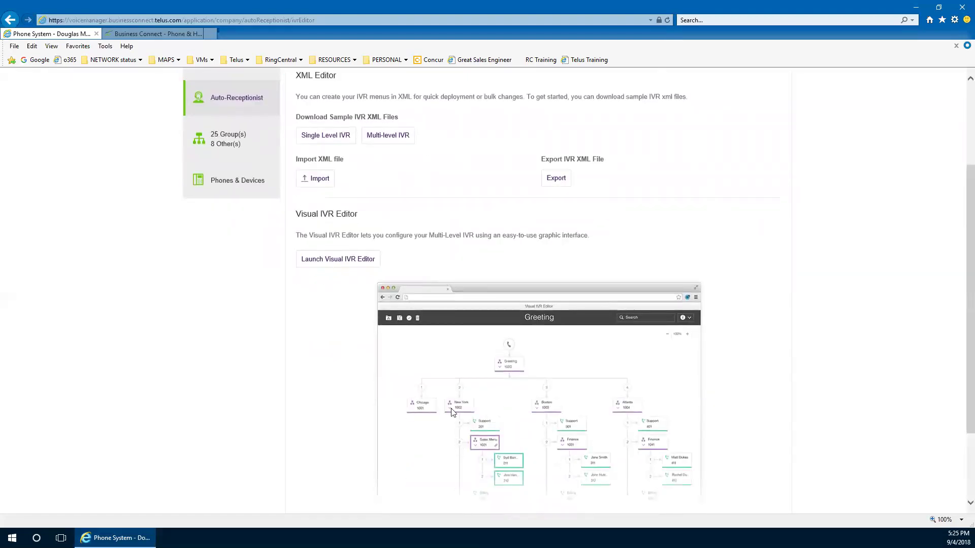
Launch the Visual IVR Editor, preview the Top Level - DAY and Fun Facts 2 trees, then close the preview
click(337, 260)
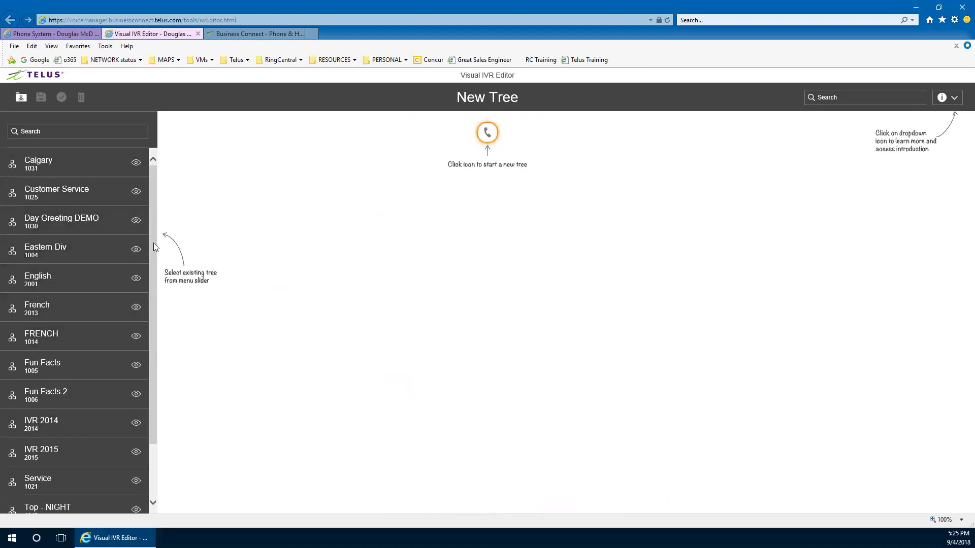
scroll(148, 289, down, 2)
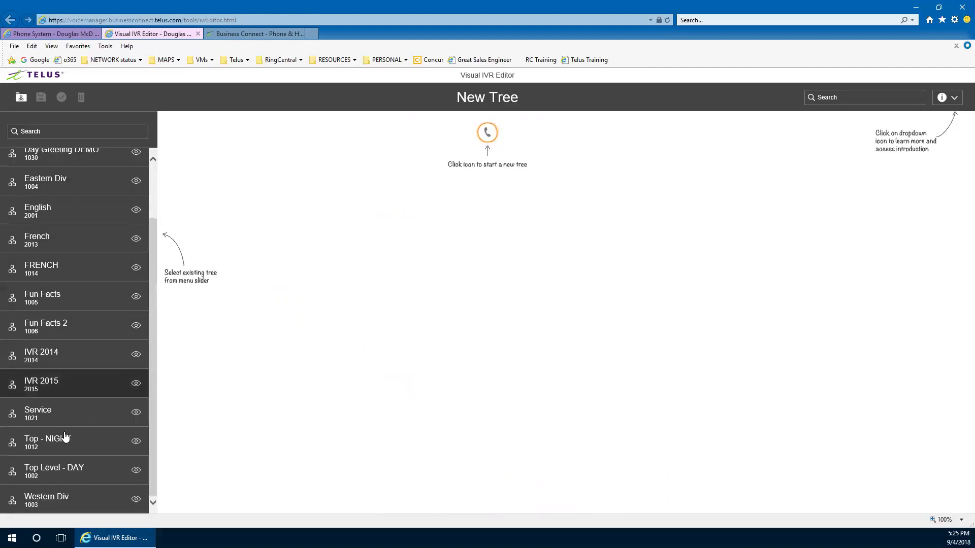
click(60, 478)
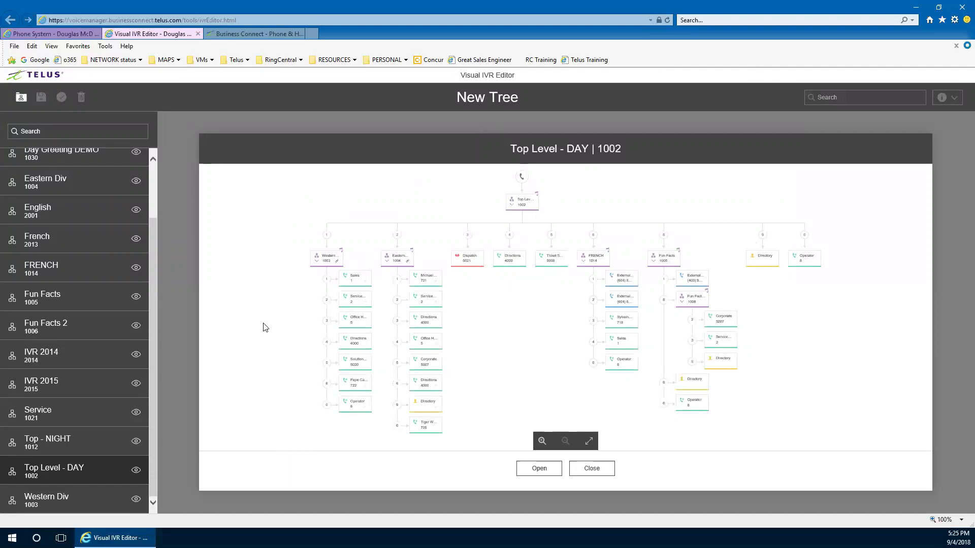
click(54, 329)
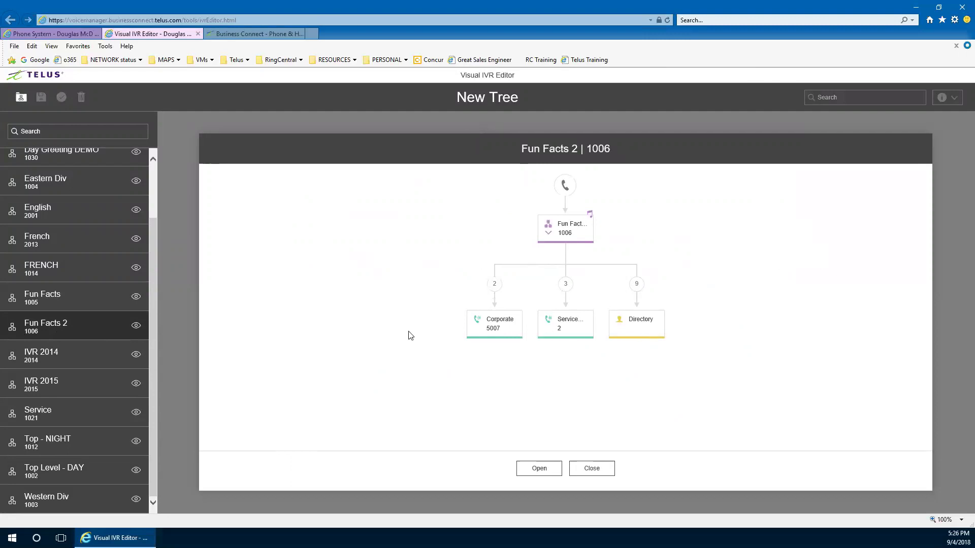
click(593, 475)
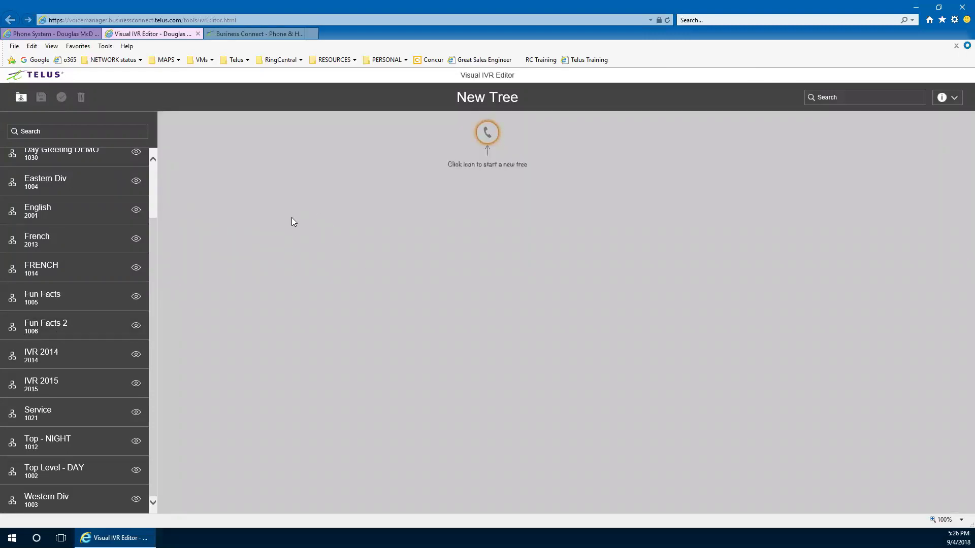
Start a new IVR tree with the IVR 2016 menu (extension 2016) and bring up that node's options
click(486, 135)
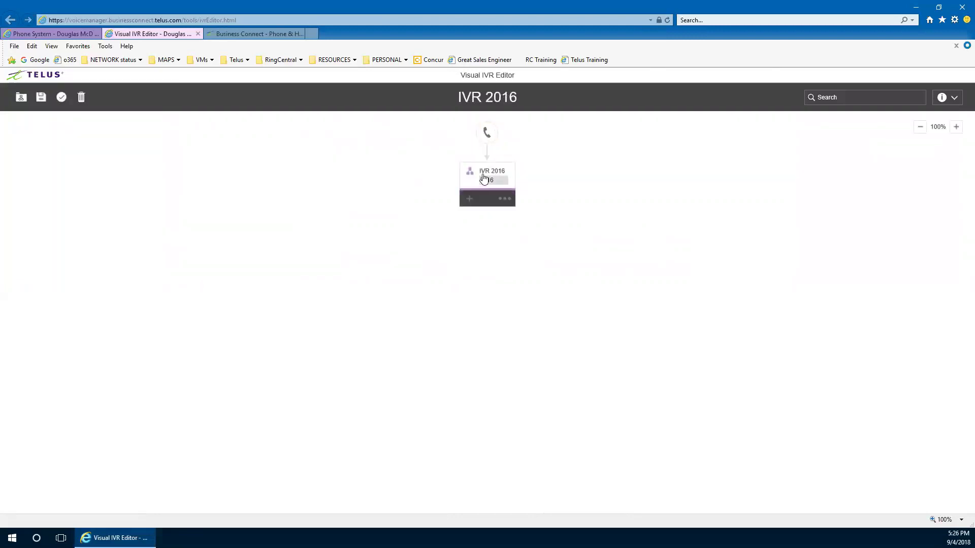
mouse_move(468, 178)
click(504, 202)
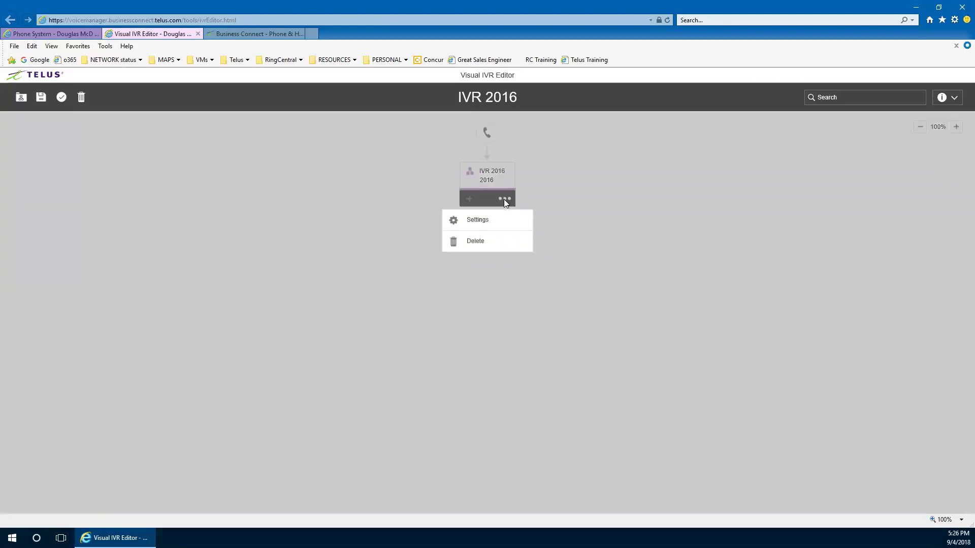
In IVR 2016 Menu Settings, check the name and extension 2016 and keep English (U.S.) as the language
click(477, 221)
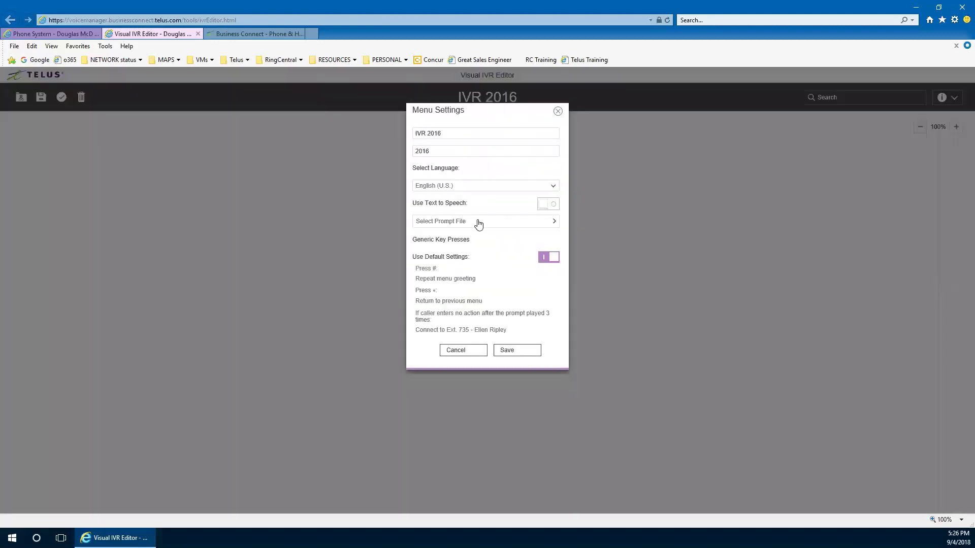
drag(451, 134, 398, 132)
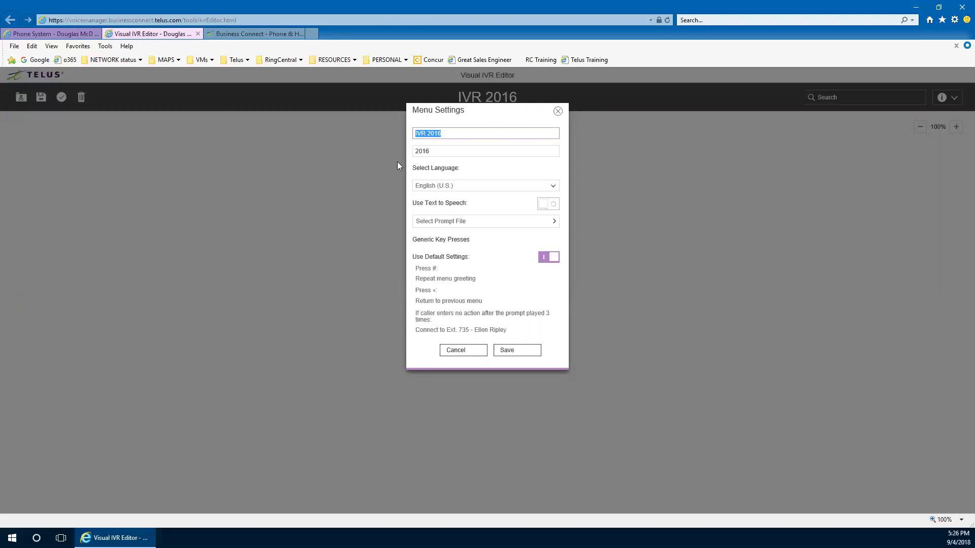
key(Tab)
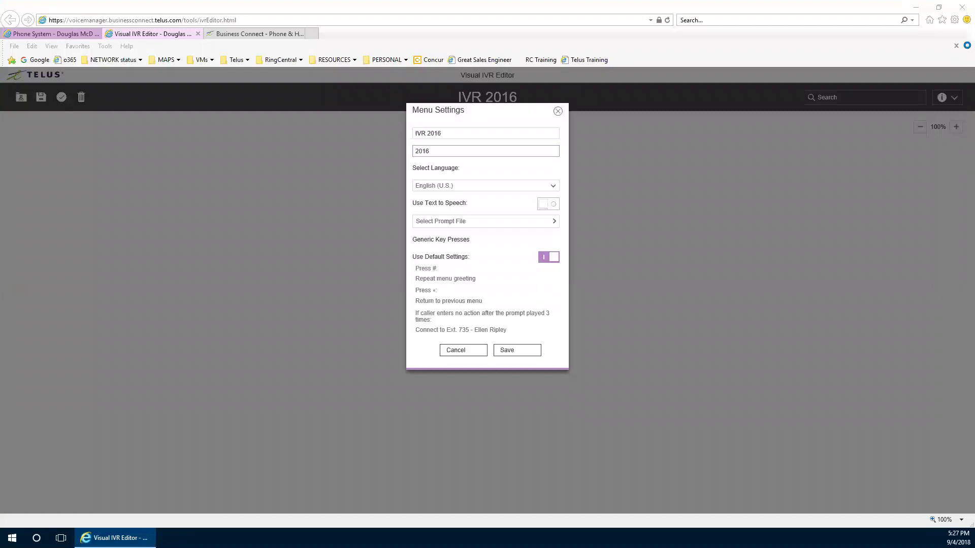
click(437, 155)
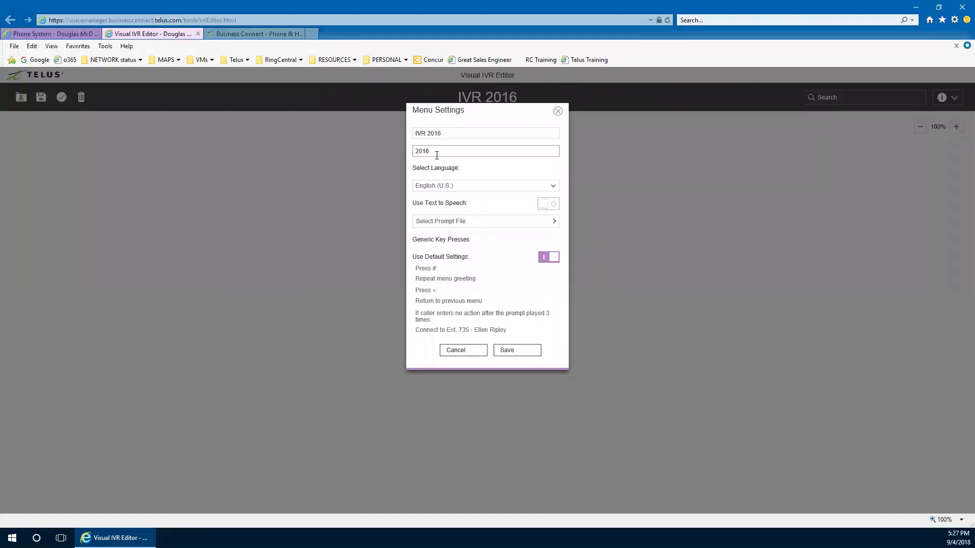
drag(437, 151, 410, 154)
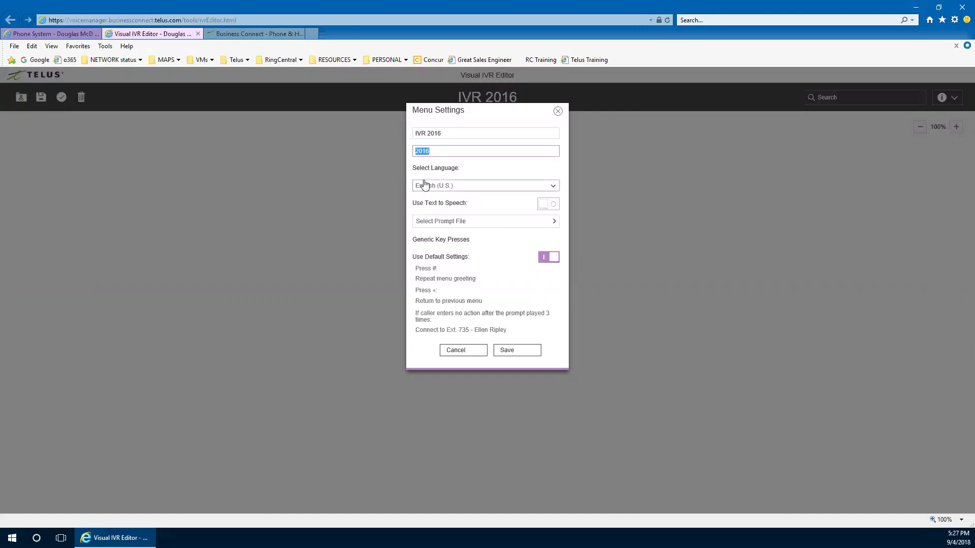
click(441, 189)
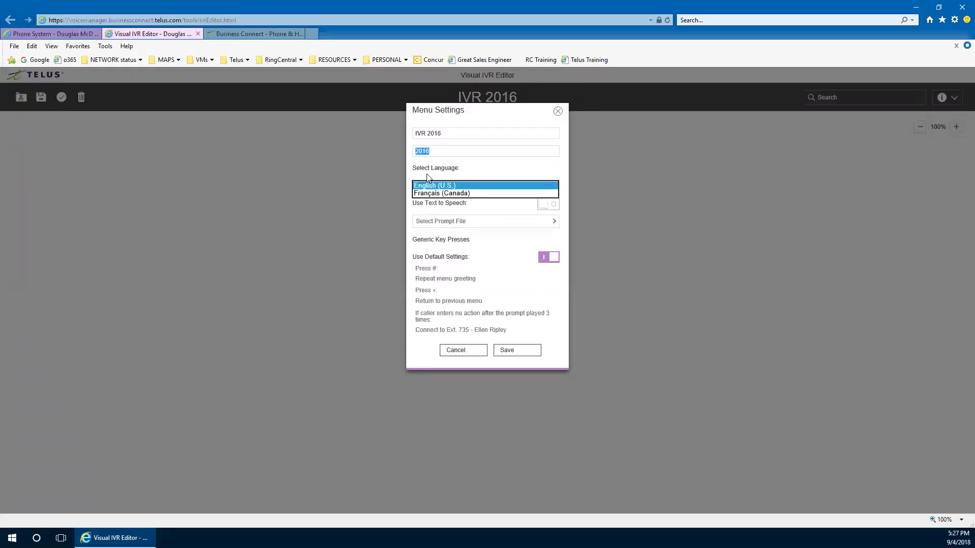
click(428, 186)
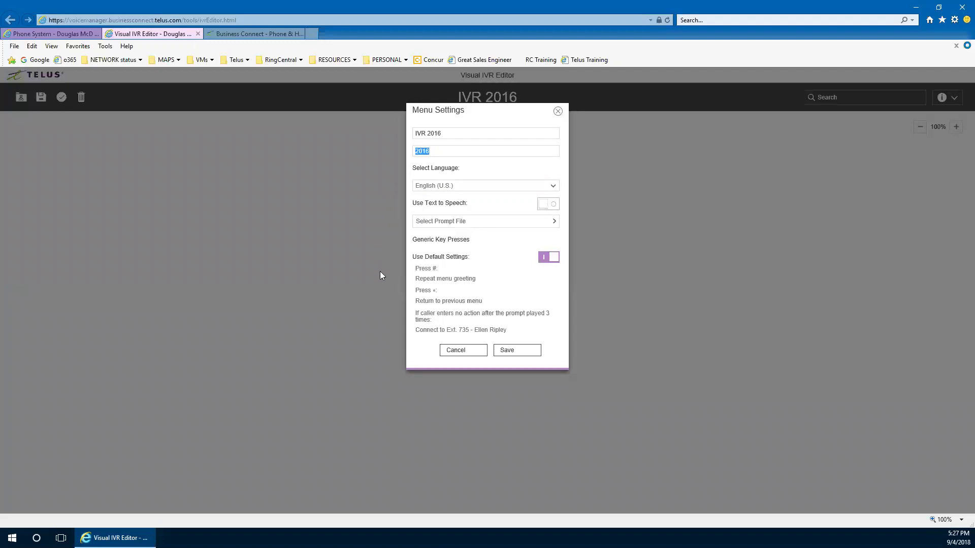
Enable text-to-speech and type the greeting opening 'Welcome to your company'
click(549, 205)
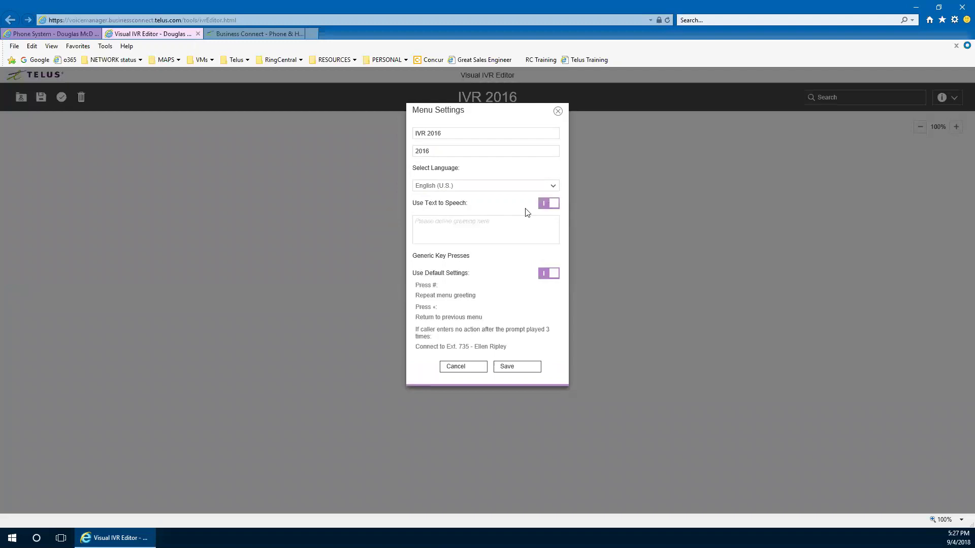
click(433, 237)
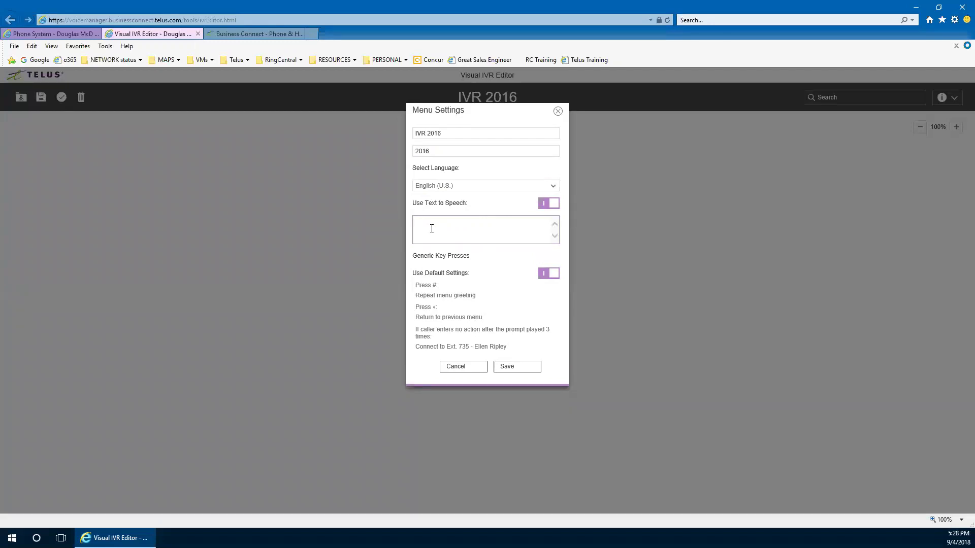
text(Welcome top)
key(BackSpace)
key(BackSpace)
text(your comapna)
text(y)
key(Delete)
key(Delete)
key(BackSpace)
text(an)
Add the prompt: dial the extension, sales 1, service 2, operator 0, directory 9; save it
text(Please dial)
text( you)
key(BackSpace)
key(BackSpace)
text(the)
key(BackSpace)
key(BackSpace)
key(BackSpace)
key(BackSpace)
text(the extension now, for sales press)
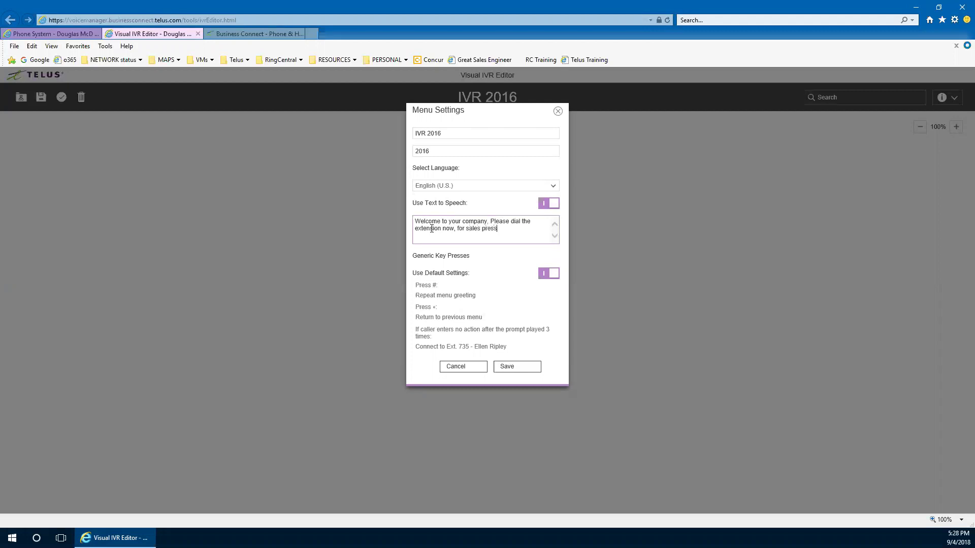
text( 1, for service press 2, for the operator press 0 and for)
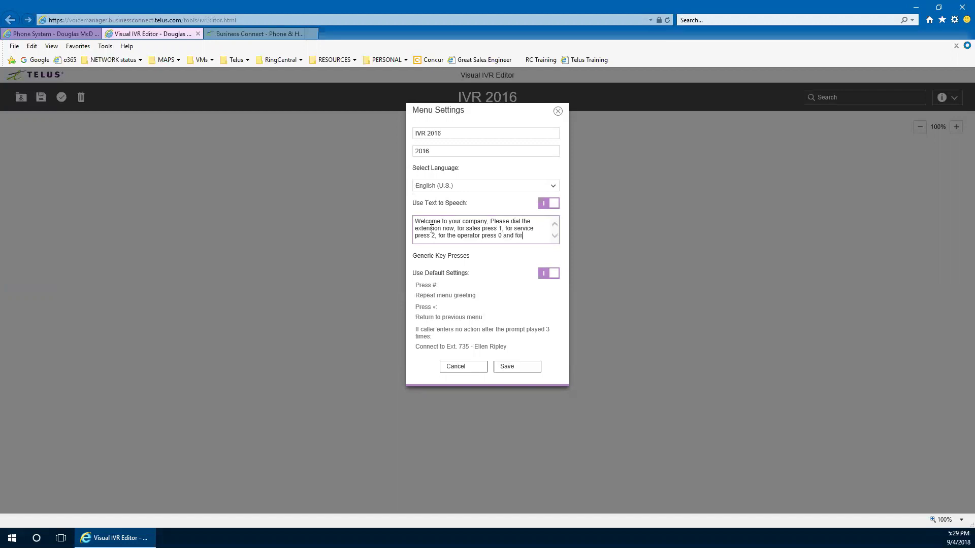
text( a cdirectory press 9)
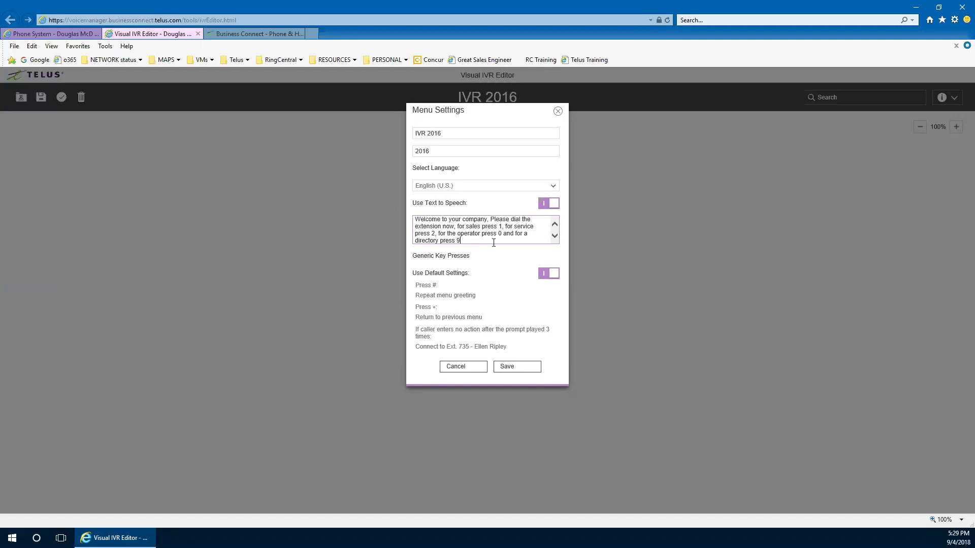
click(513, 372)
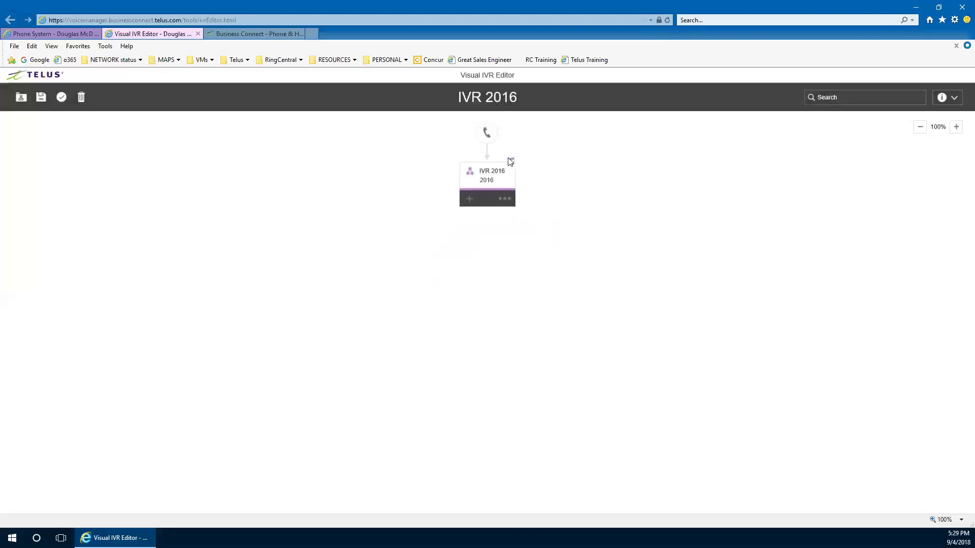
Under IVR 2016, add three Extension options on keys 1–3 and a Directory option on key 4
mouse_move(511, 166)
click(469, 199)
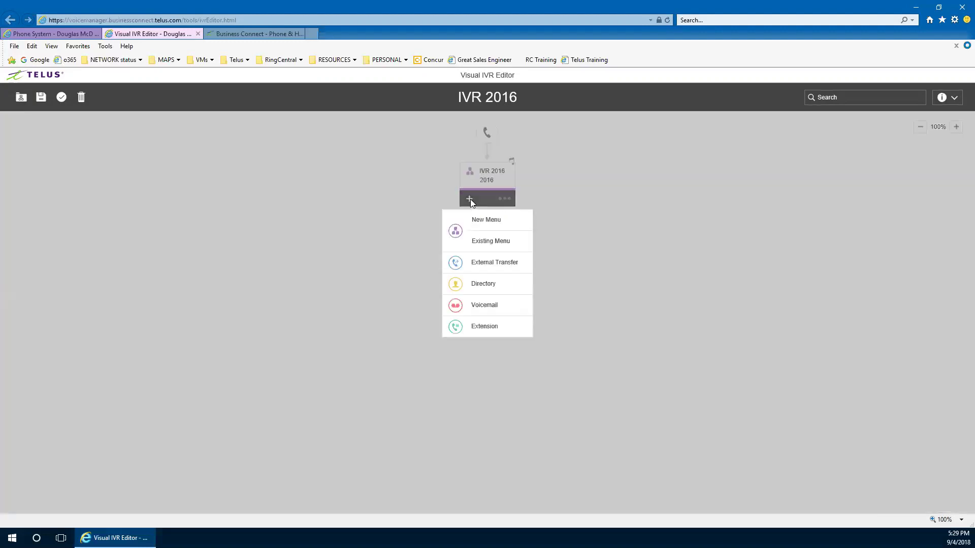
click(480, 328)
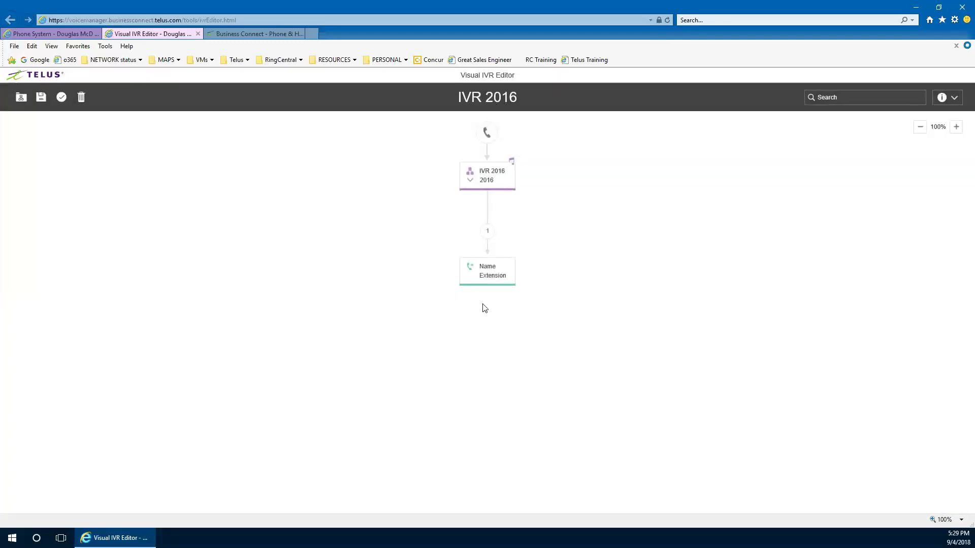
click(469, 199)
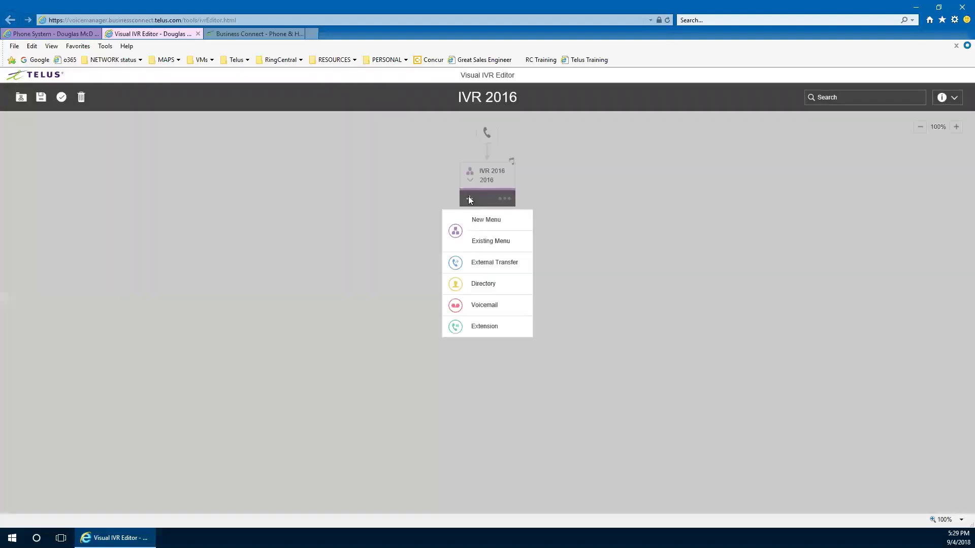
click(480, 328)
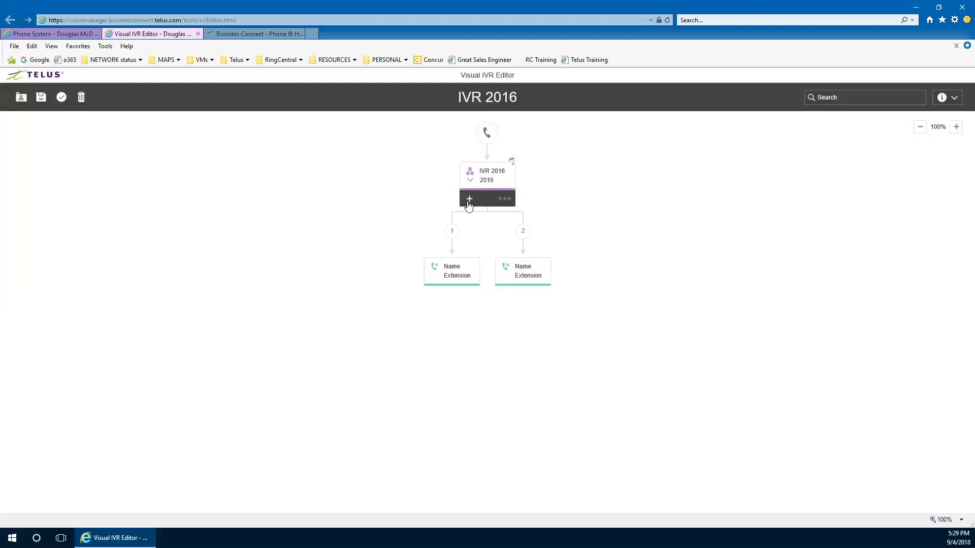
click(470, 200)
click(485, 327)
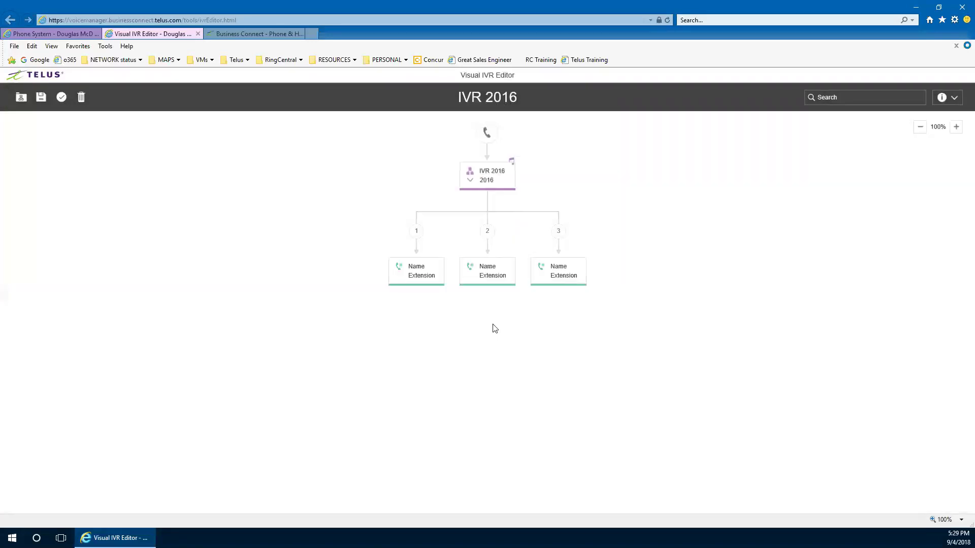
click(469, 198)
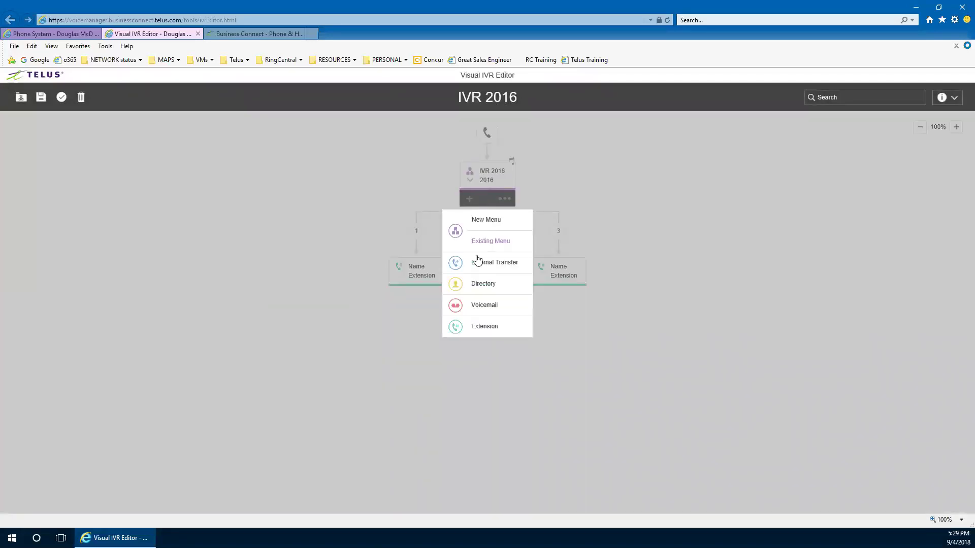
click(480, 287)
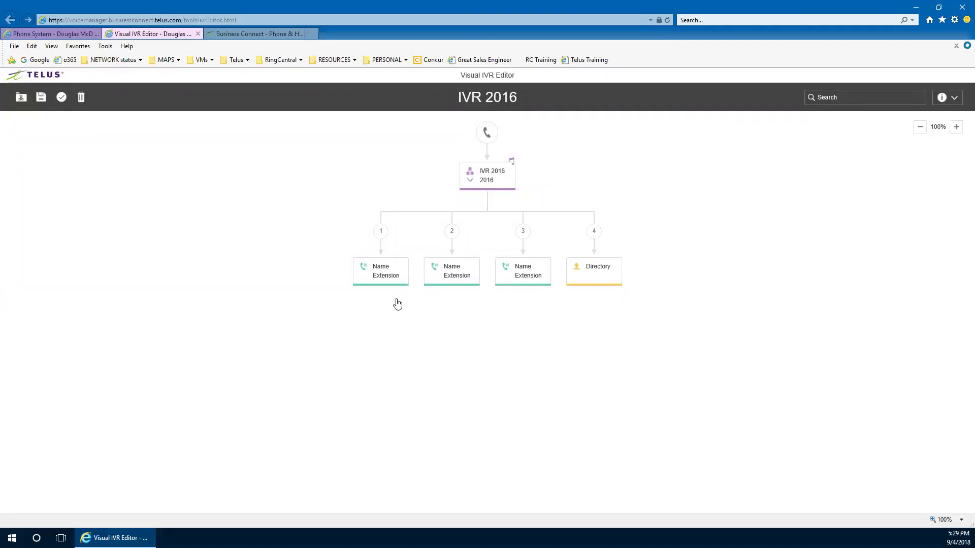
Connect key 1 to the Sales extension and key 2 to the Service Group extension
mouse_move(390, 296)
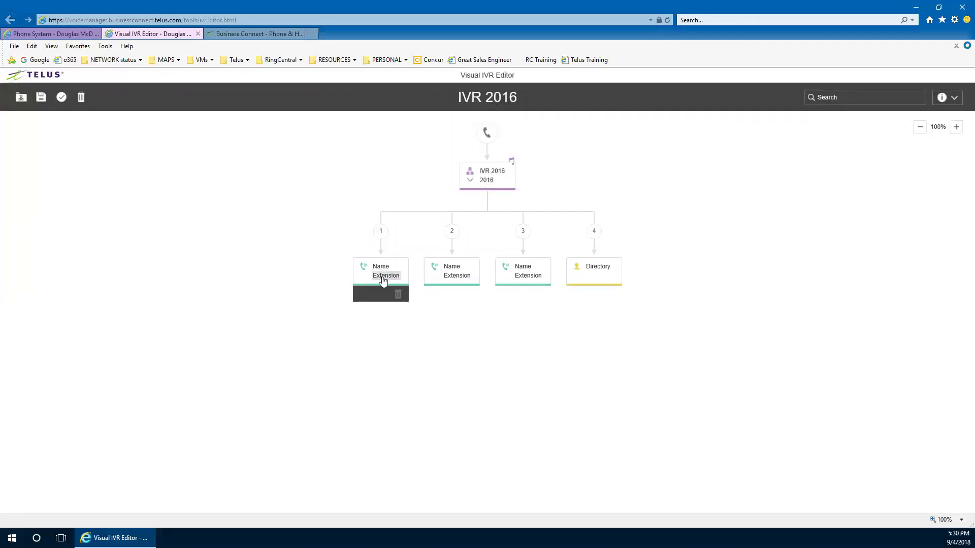
click(383, 279)
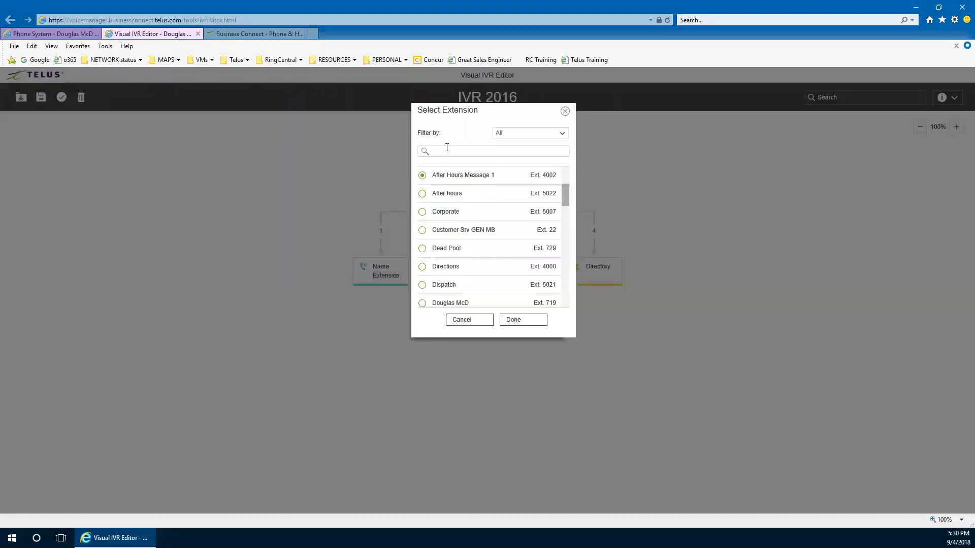
click(445, 151)
text(sales)
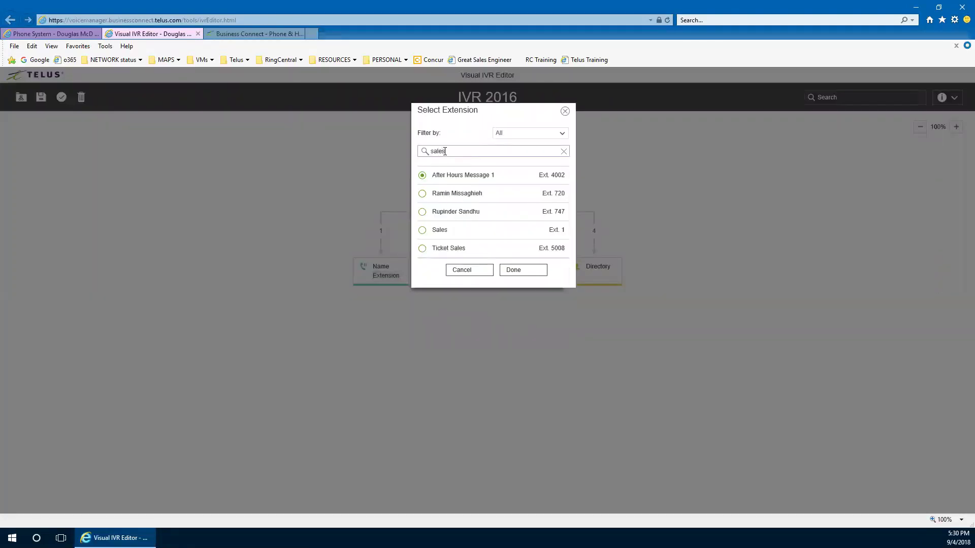
click(422, 176)
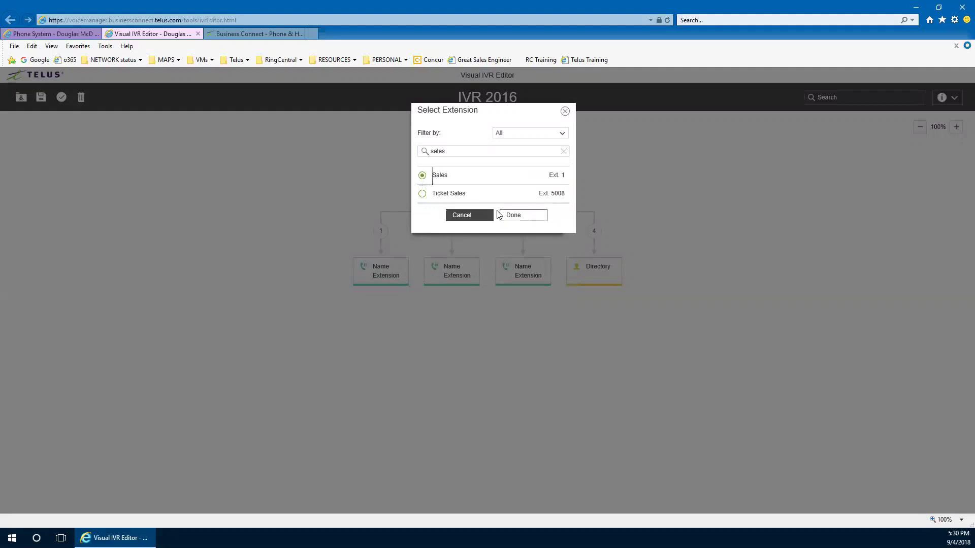
click(514, 213)
click(457, 280)
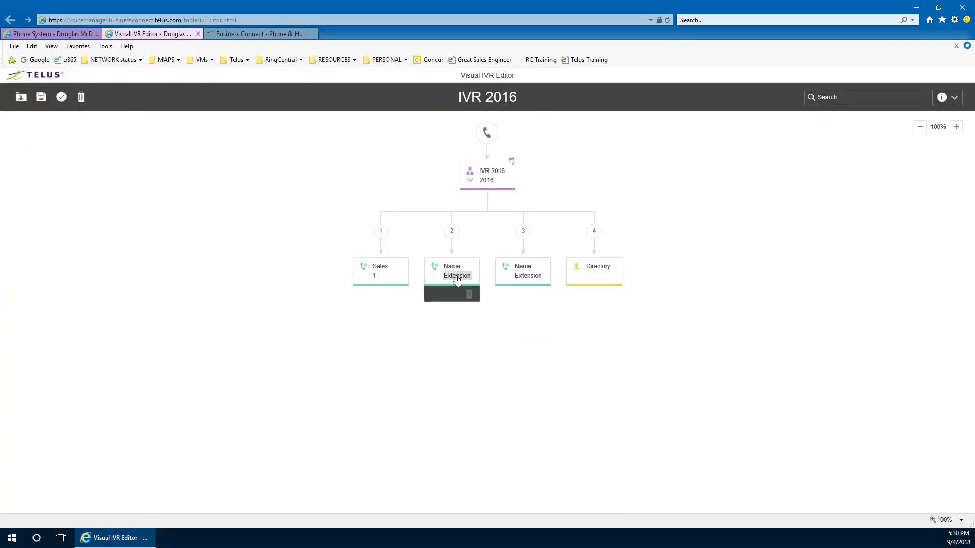
click(441, 152)
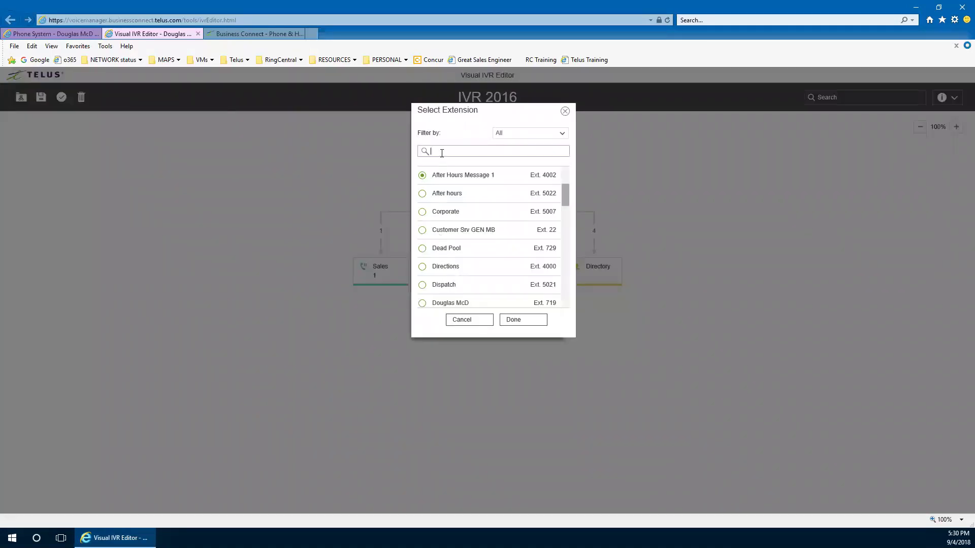
text(ser)
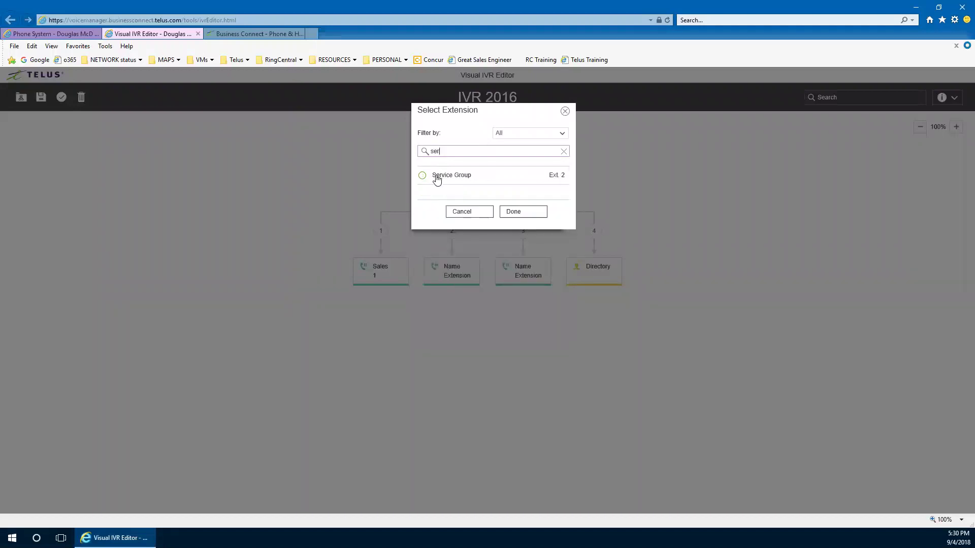
click(422, 176)
click(520, 217)
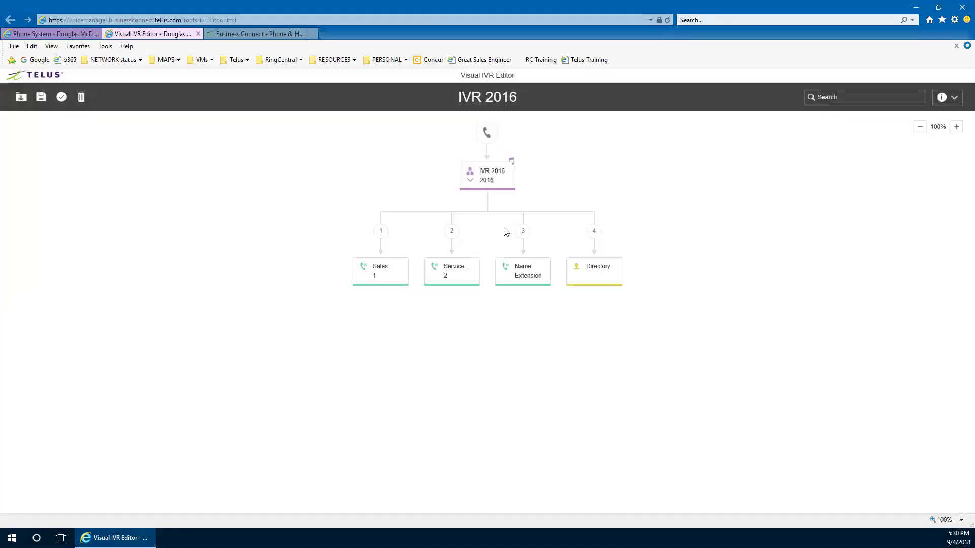
Connect the third branch to the Operator extension and change its key to 0
mouse_move(373, 278)
click(526, 279)
click(463, 150)
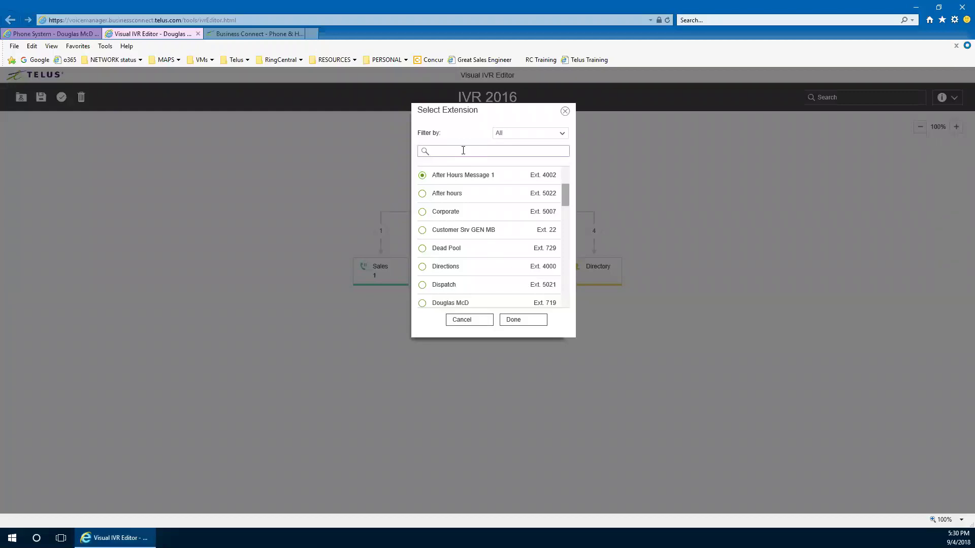
text(oper)
click(423, 175)
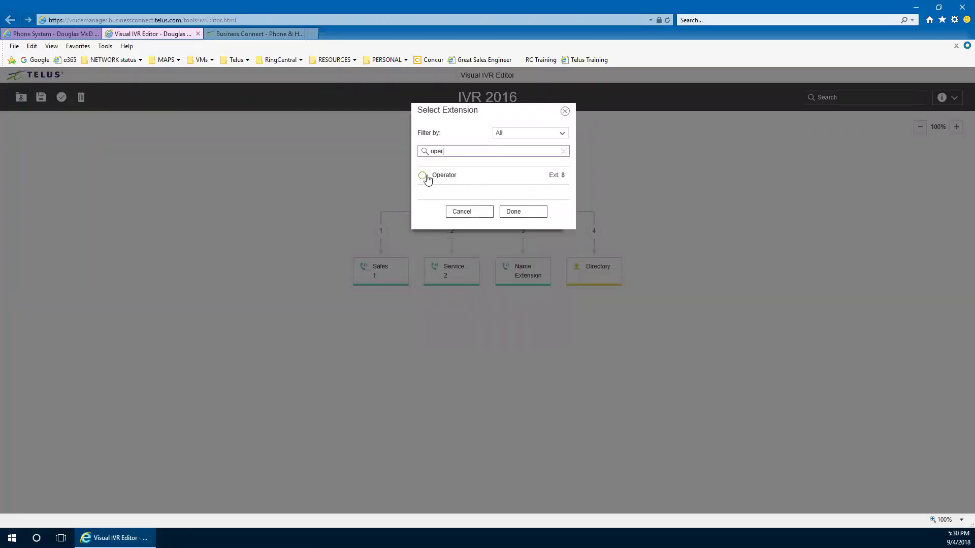
click(510, 212)
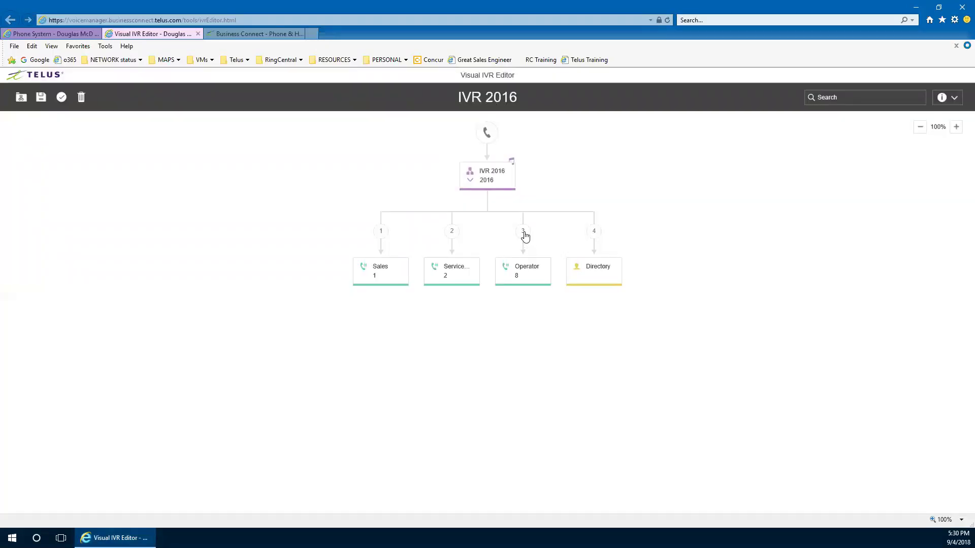
click(526, 233)
text(0)
click(537, 302)
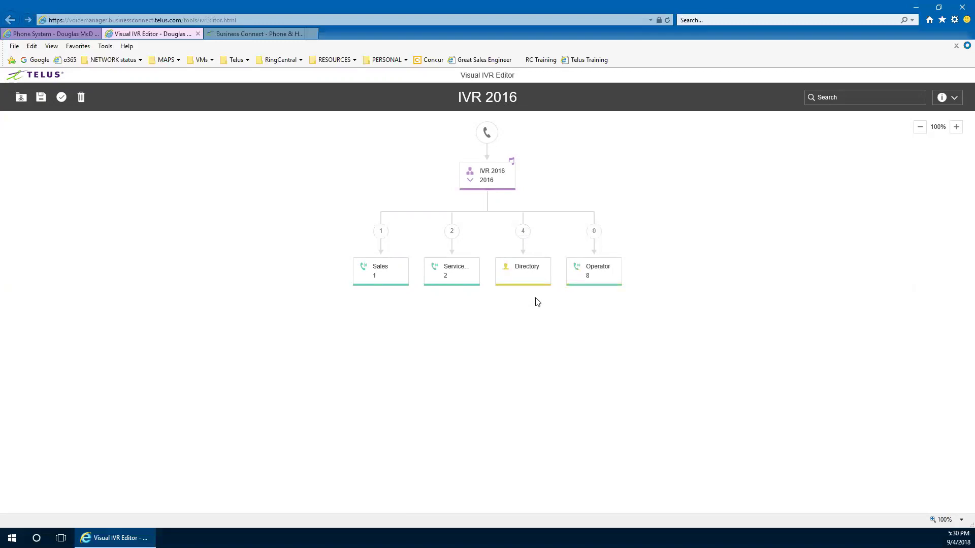
Change the Directory branch's key from 4 to 9
mouse_move(525, 278)
double_click(524, 231)
text(9)
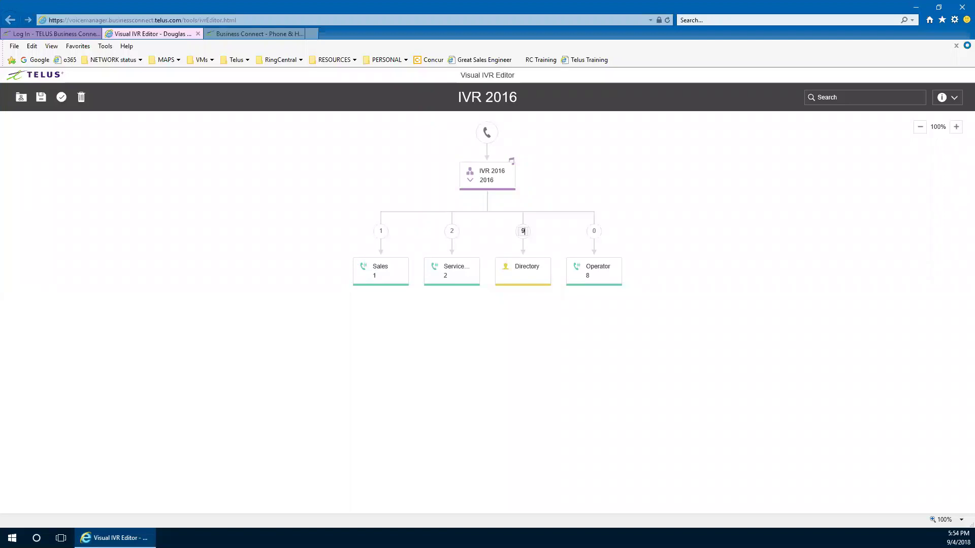
click(138, 218)
mouse_move(519, 284)
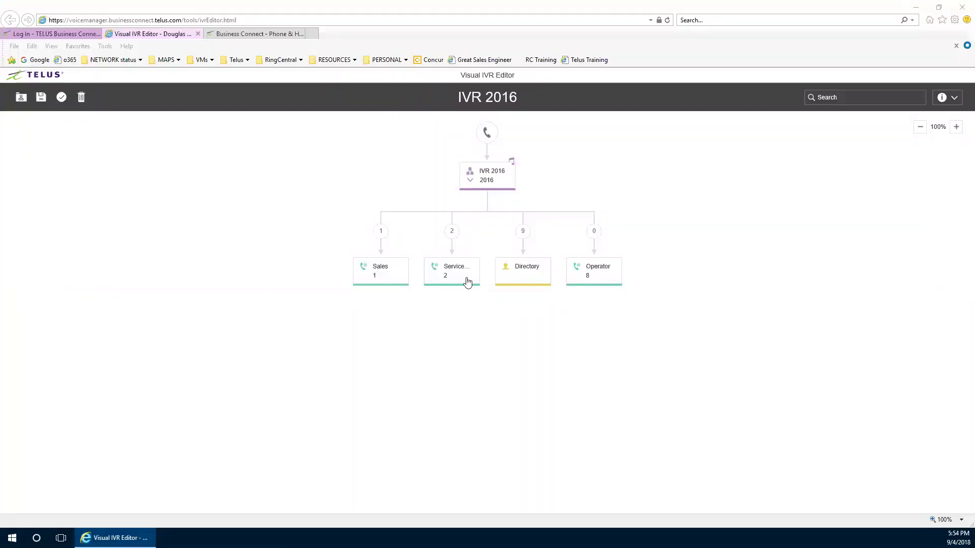
mouse_move(469, 281)
mouse_move(392, 278)
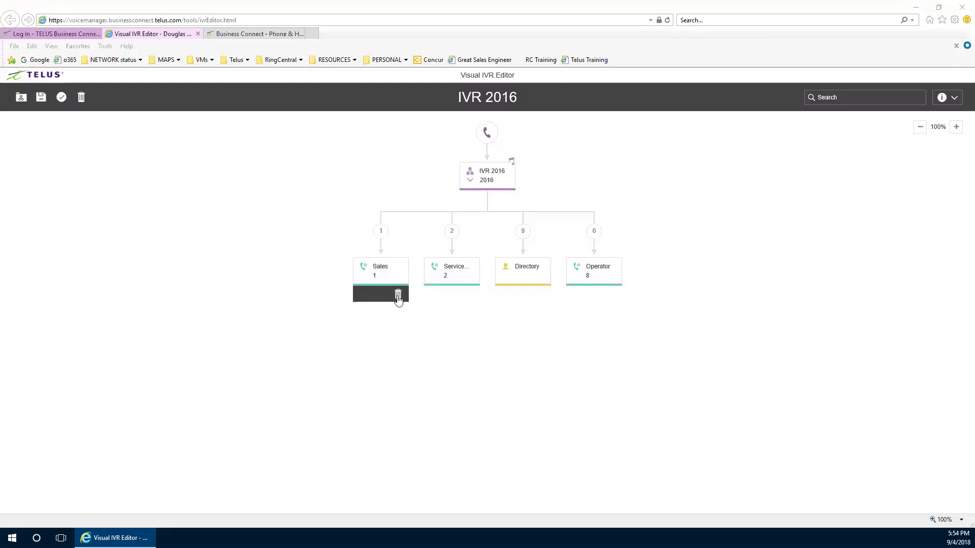
mouse_move(540, 294)
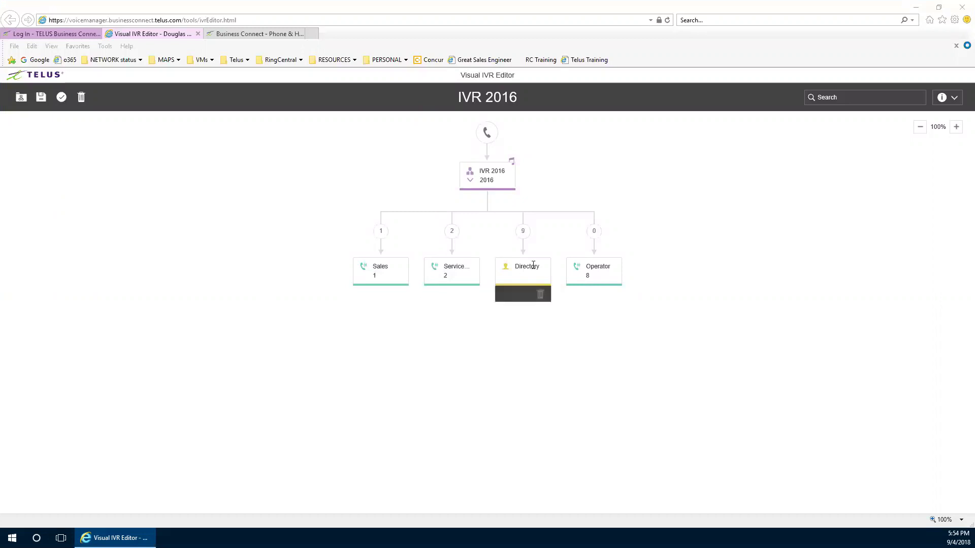
mouse_move(502, 187)
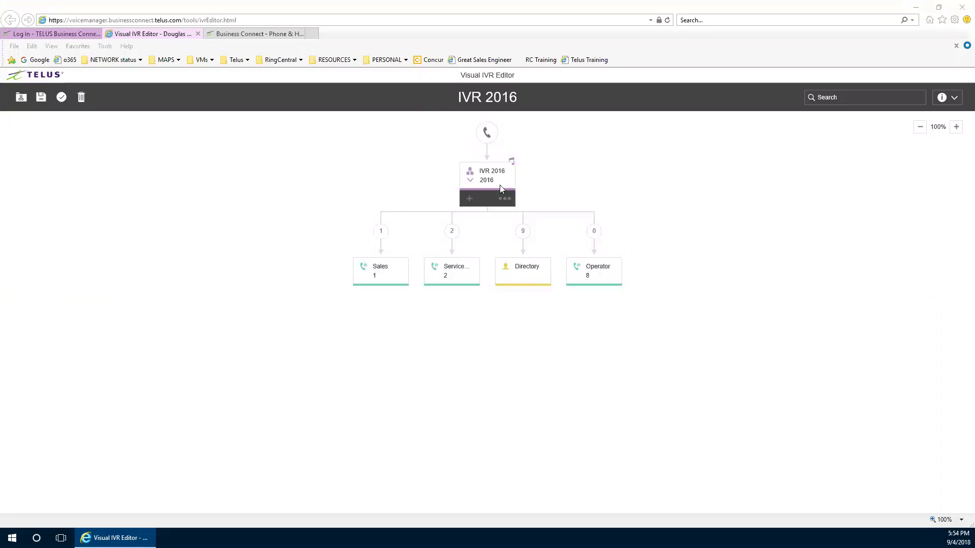
Add an External Transfer branch on key 3 and enter the external phone number to forward to
click(469, 199)
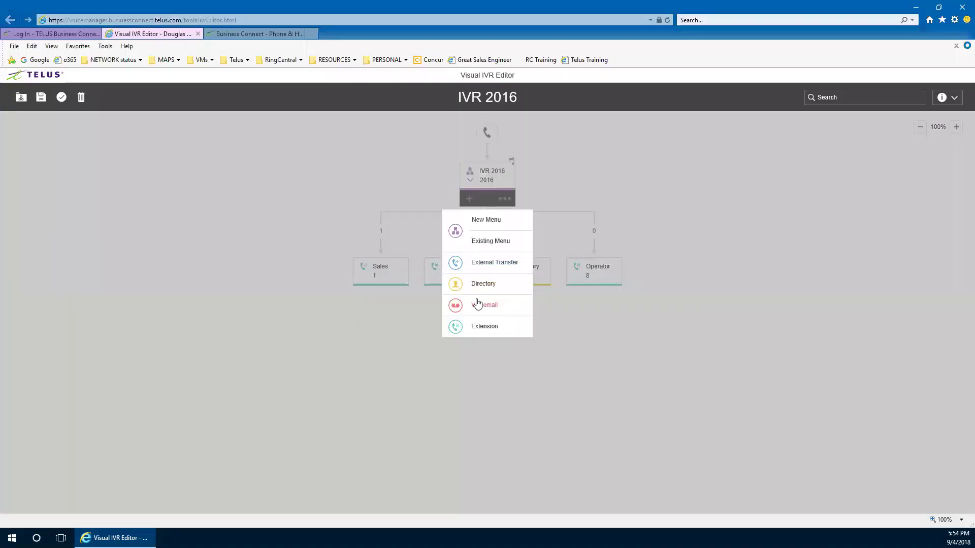
click(485, 264)
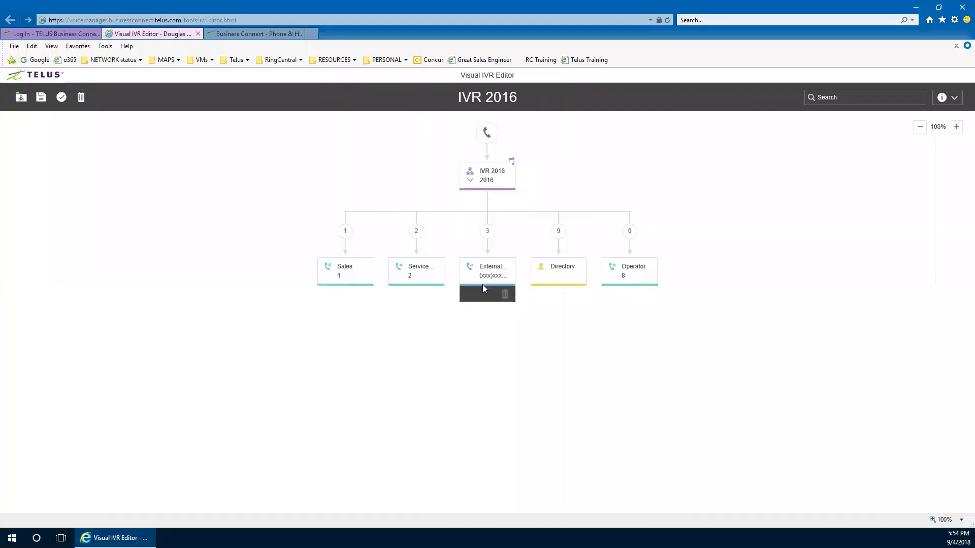
click(493, 275)
click(455, 342)
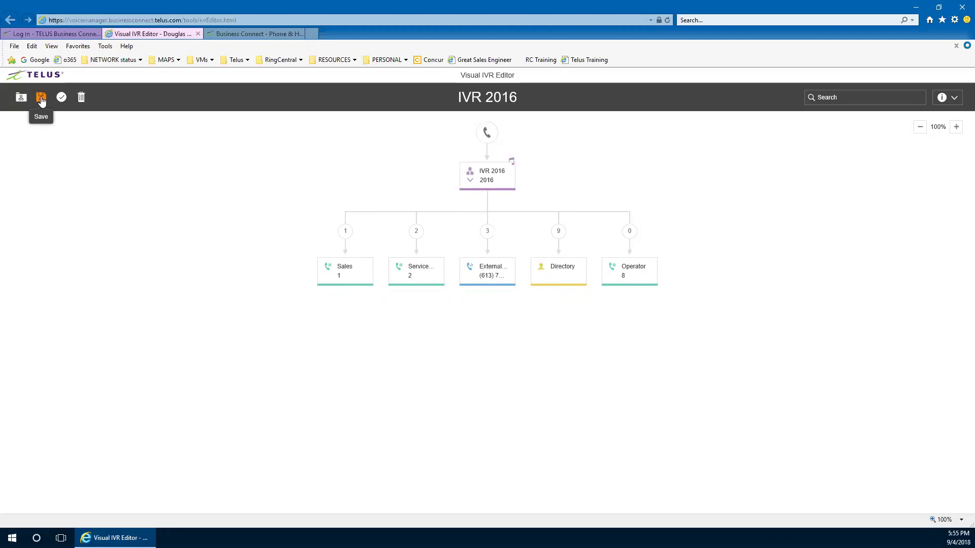
Save the IVR 2016 tree, continuing past the warning that Ext. 2016 already exists
click(41, 99)
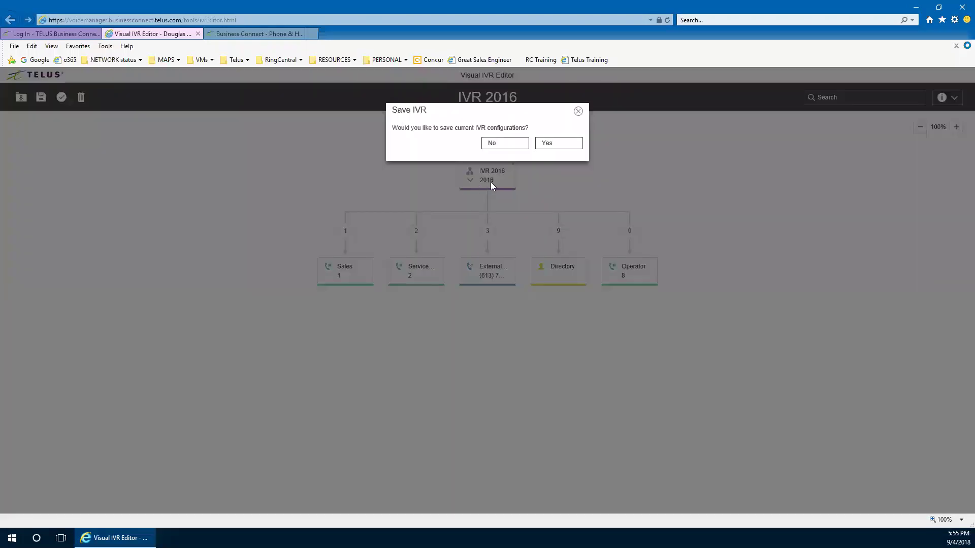
click(561, 147)
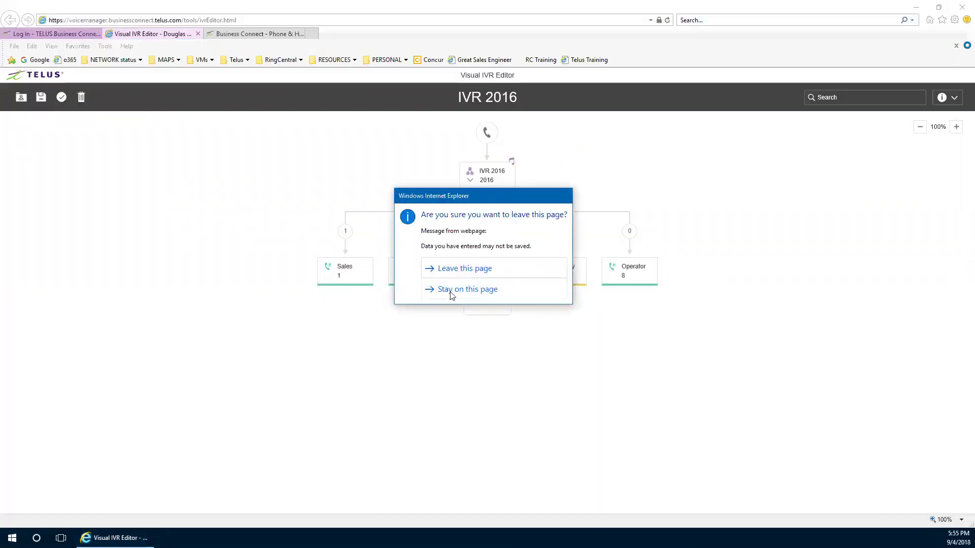
click(451, 293)
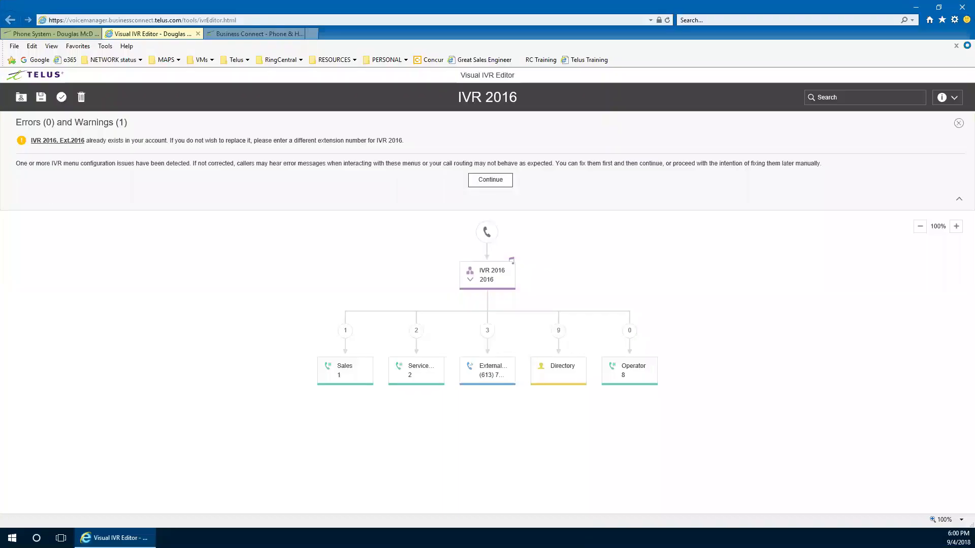
click(494, 182)
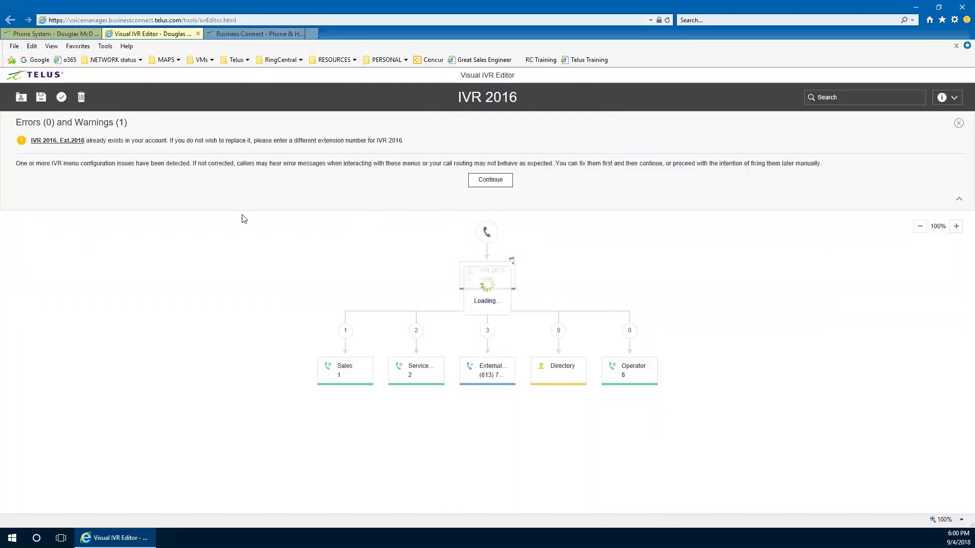
click(550, 146)
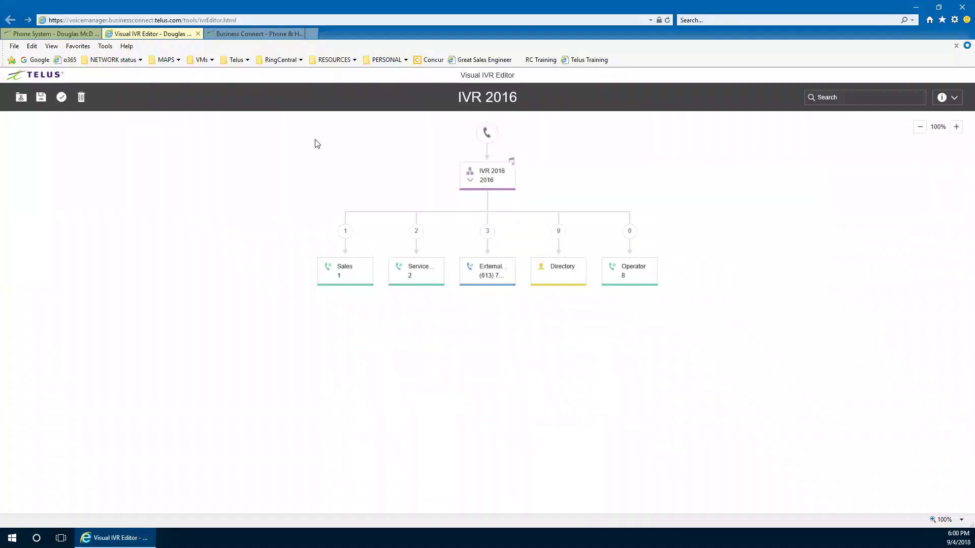
Close the Visual IVR Editor, leaving the saved IVR 2016 tree in place
click(198, 33)
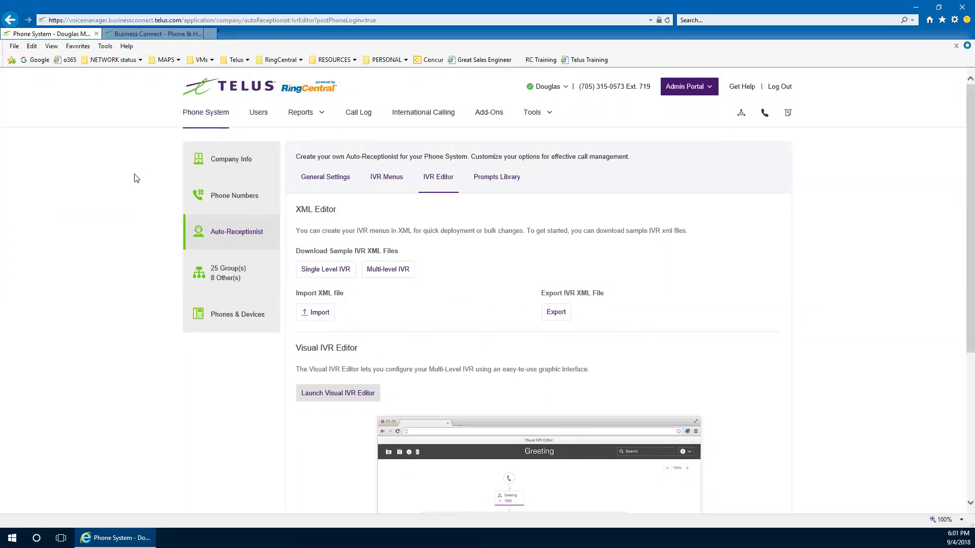
Switch from the IVR Editor page to the Auto-Receptionist General Settings
scroll(136, 178, down, 4)
scroll(136, 178, up, 4)
click(326, 180)
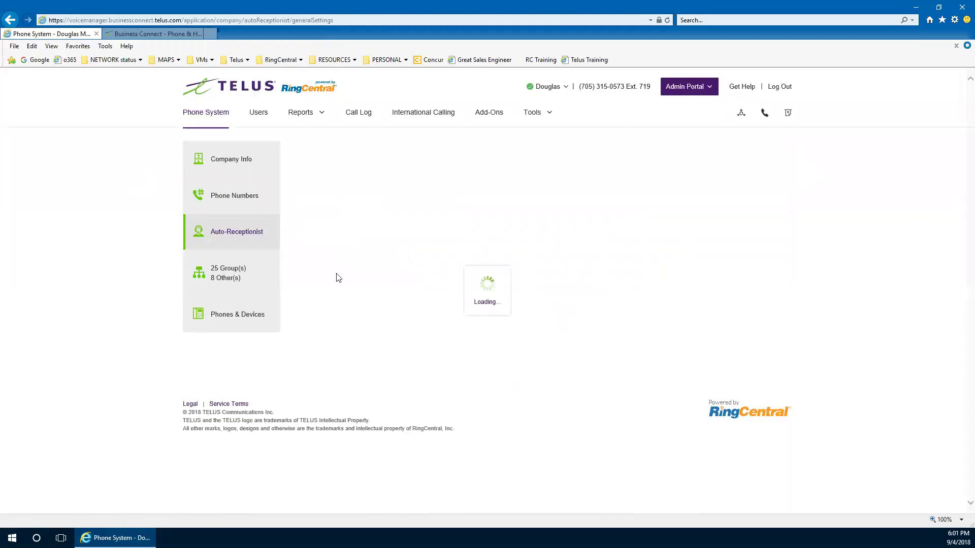
Show the Main Site's IVR settings with Top Level - DAY (Ext. 1002) and Top - NIGHT (Ext. 1012)
click(344, 272)
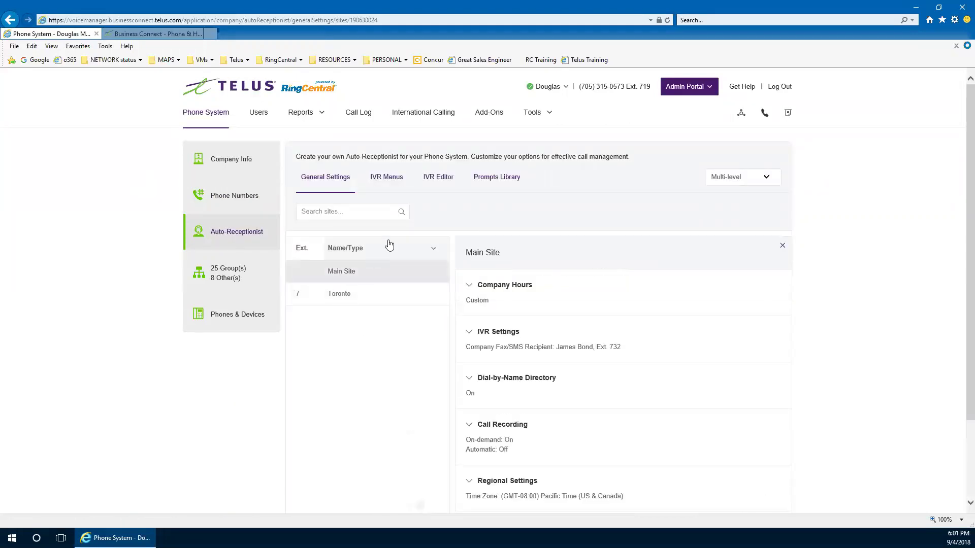
click(469, 333)
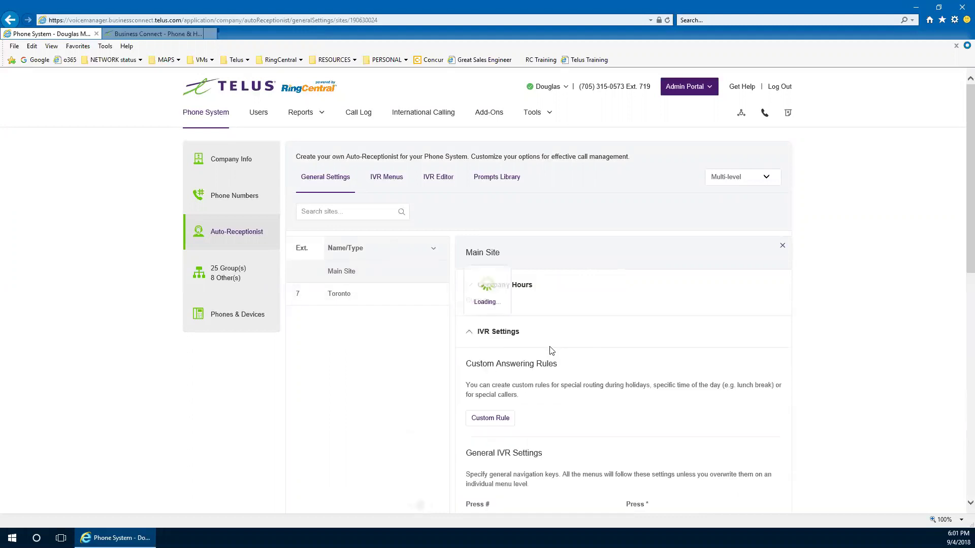
scroll(544, 355, down, 3)
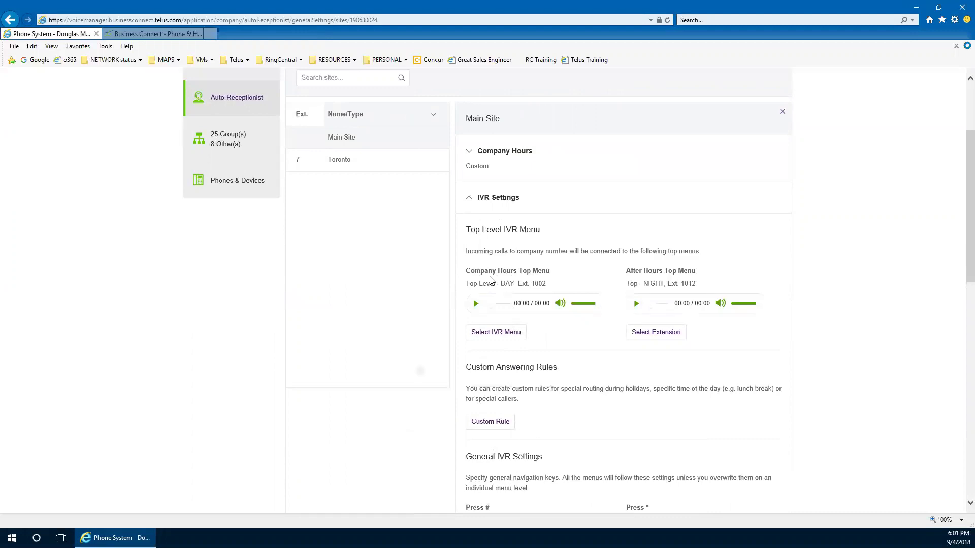
click(499, 332)
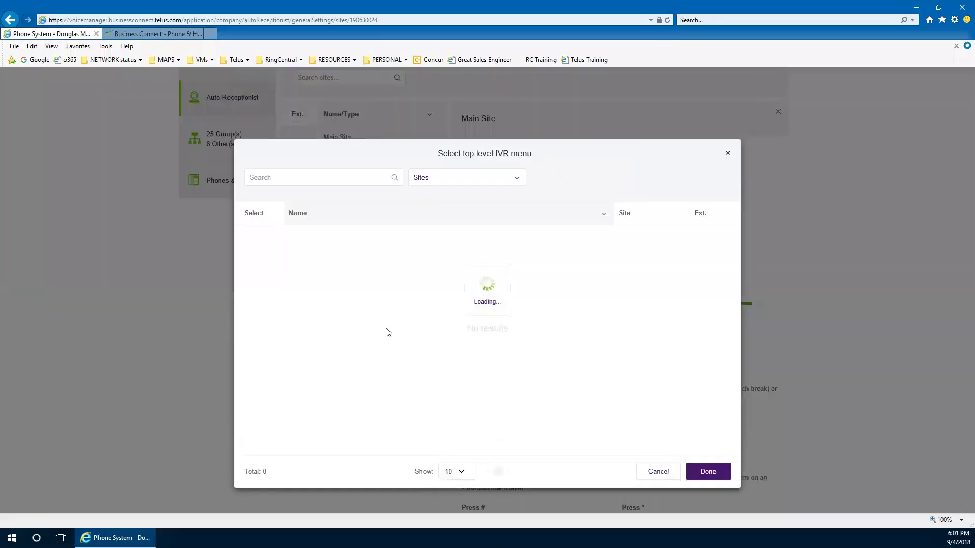
click(267, 176)
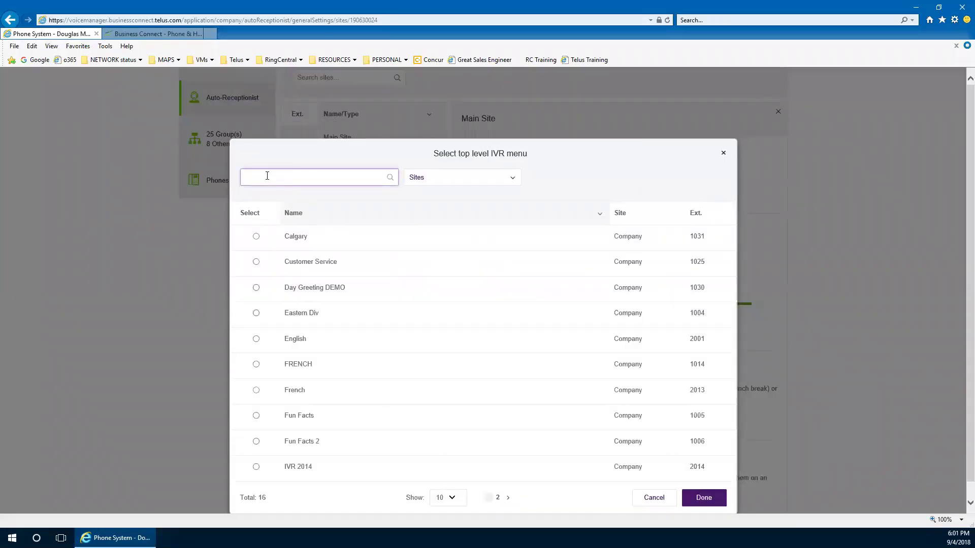
text(2016)
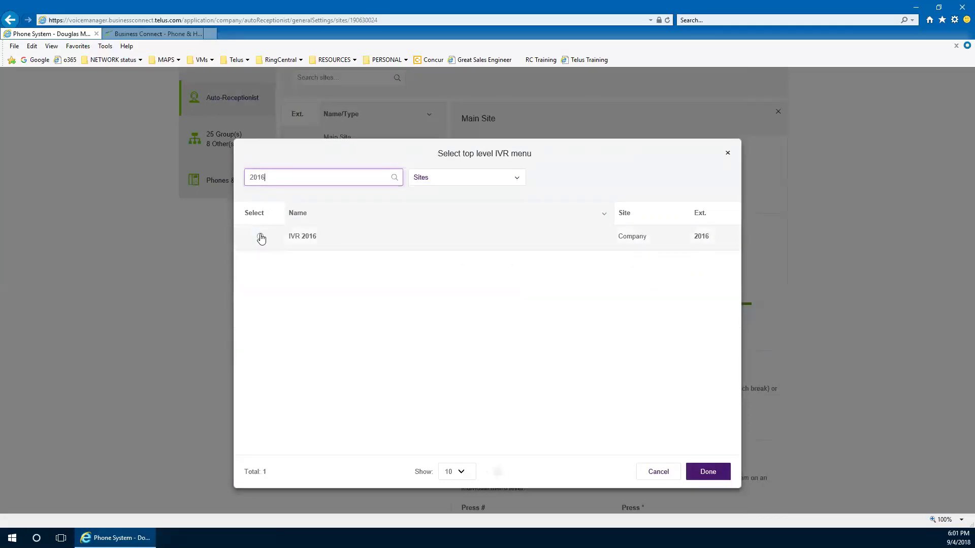
click(260, 236)
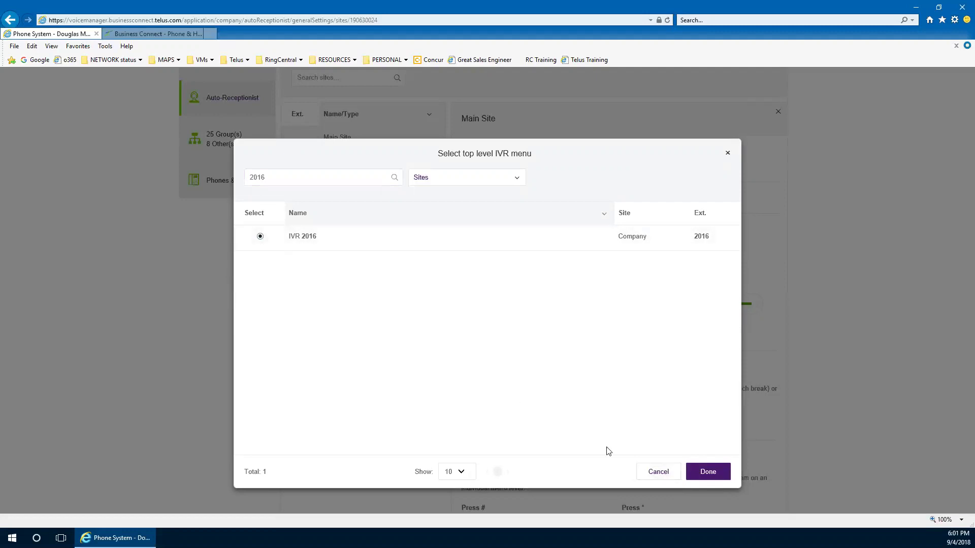
click(658, 472)
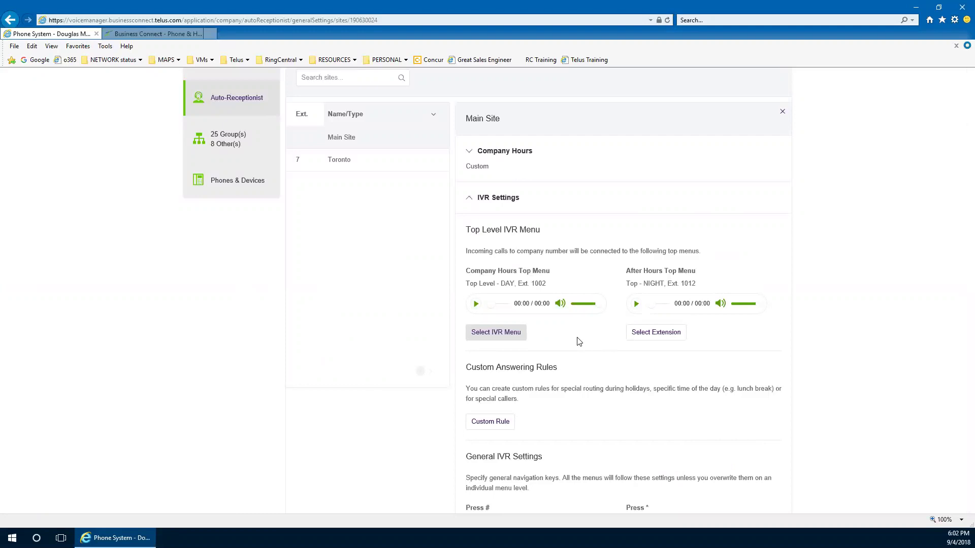
scroll(578, 343, down, 3)
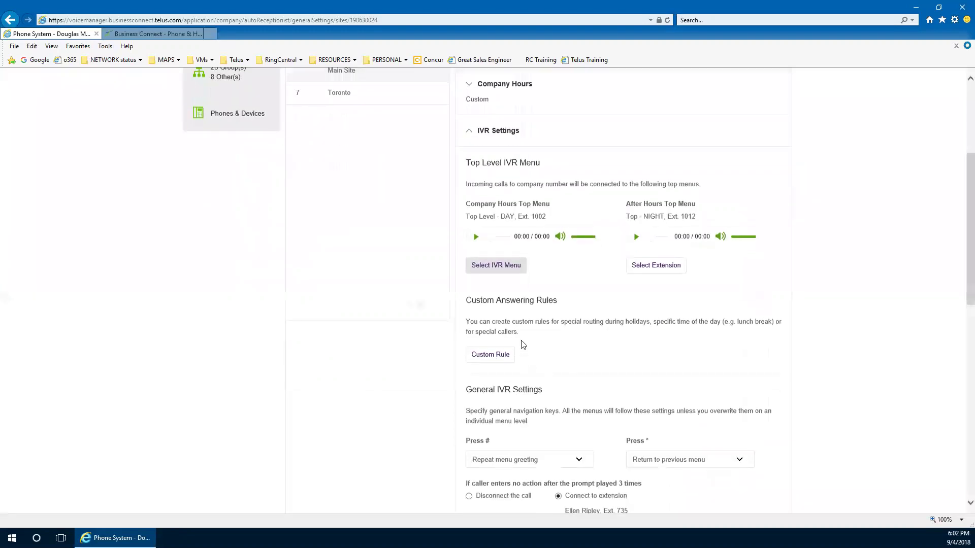
Show the Main Site's custom answering rules and review the time, date range and called-number conditions
click(491, 358)
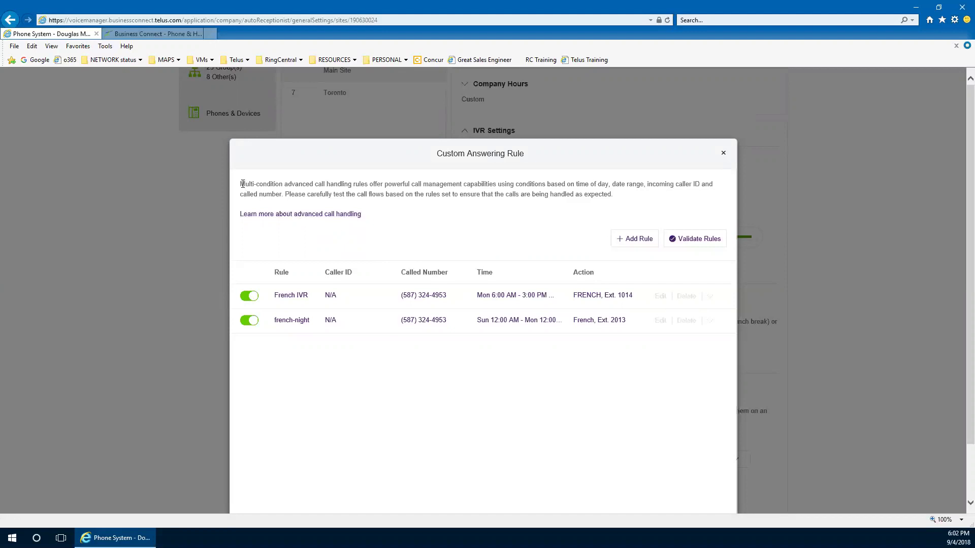
drag(242, 184, 619, 194)
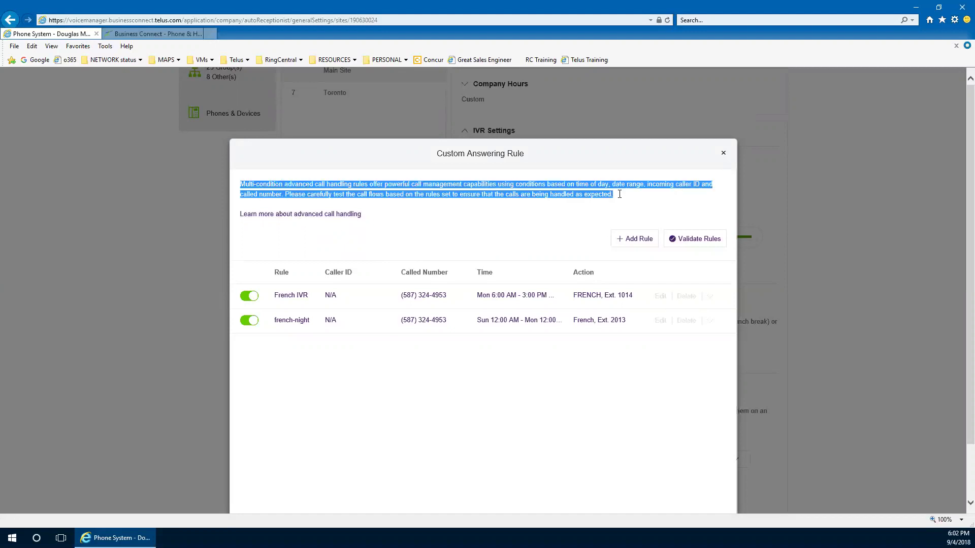
click(489, 210)
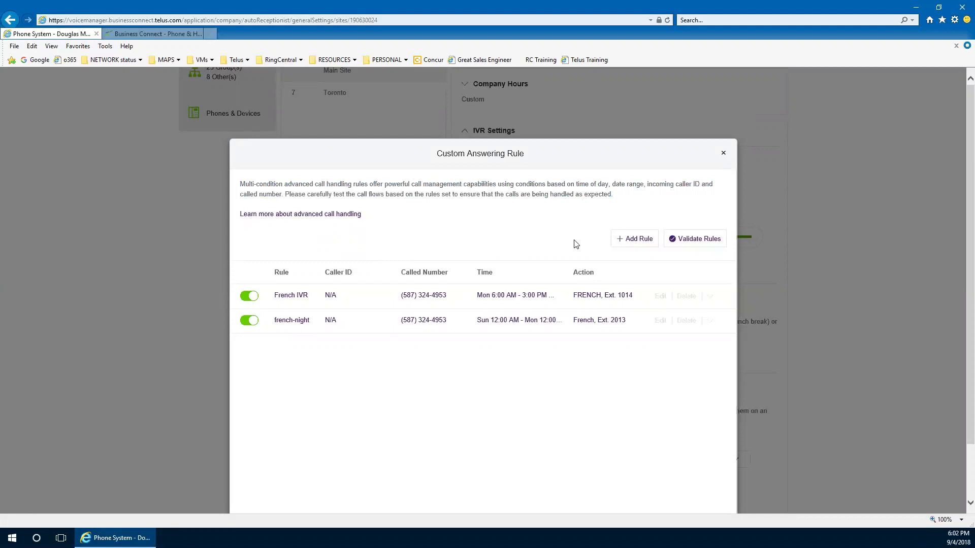
drag(576, 184, 702, 184)
click(657, 183)
drag(283, 196, 239, 195)
click(420, 231)
Start a new custom answering rule, replace the default My Rule 1 name with 'vip', and continue
click(609, 240)
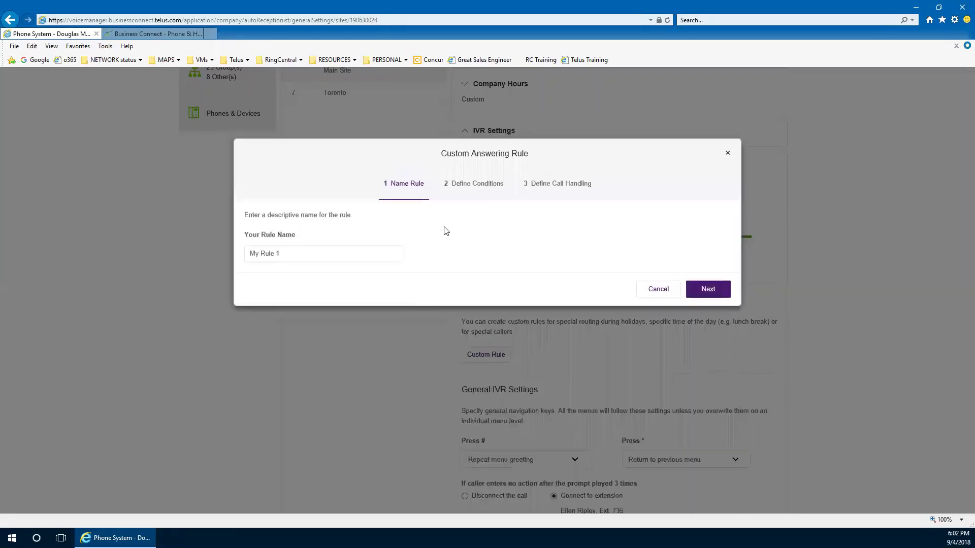
triple_click(285, 253)
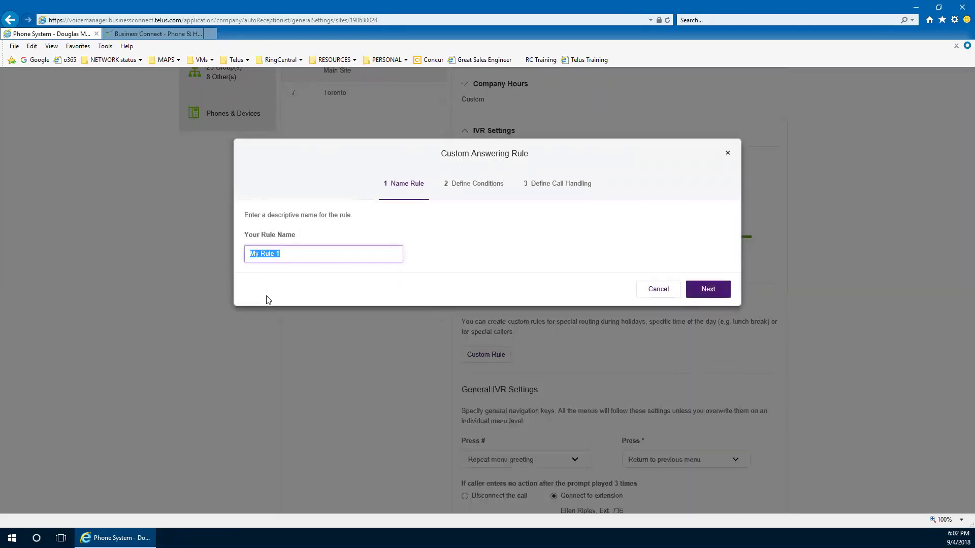
text(vip)
click(712, 294)
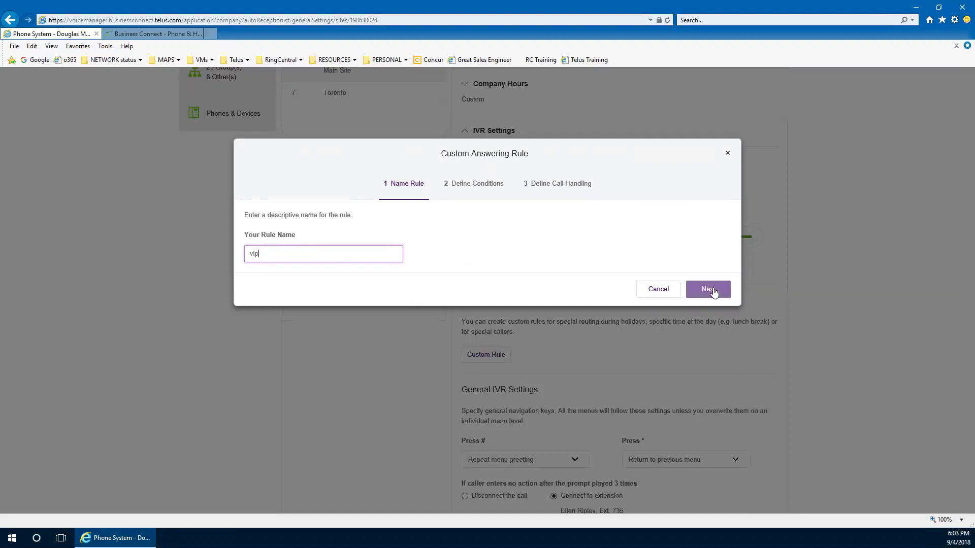
Turn on the Caller ID condition, add the caller's phone number, and continue to call handling
click(713, 289)
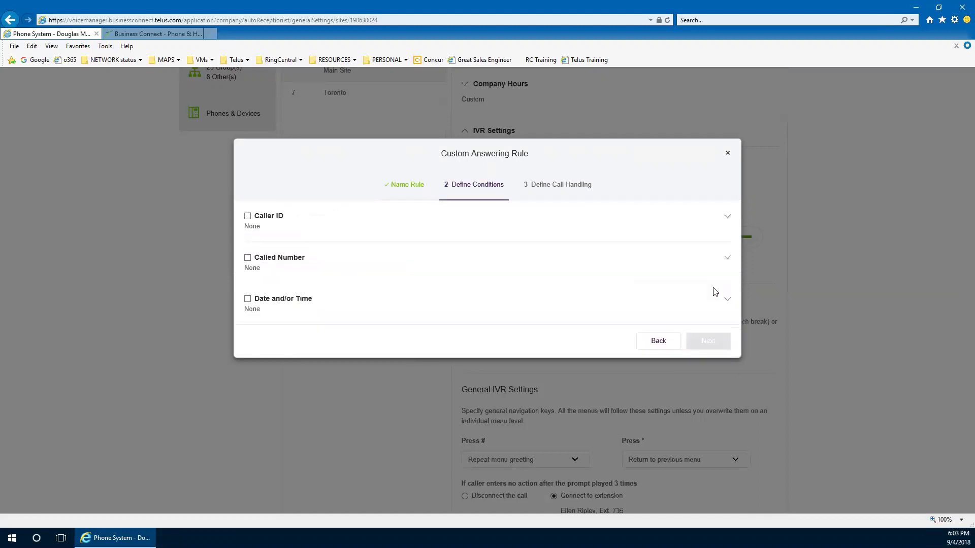
click(247, 216)
click(275, 300)
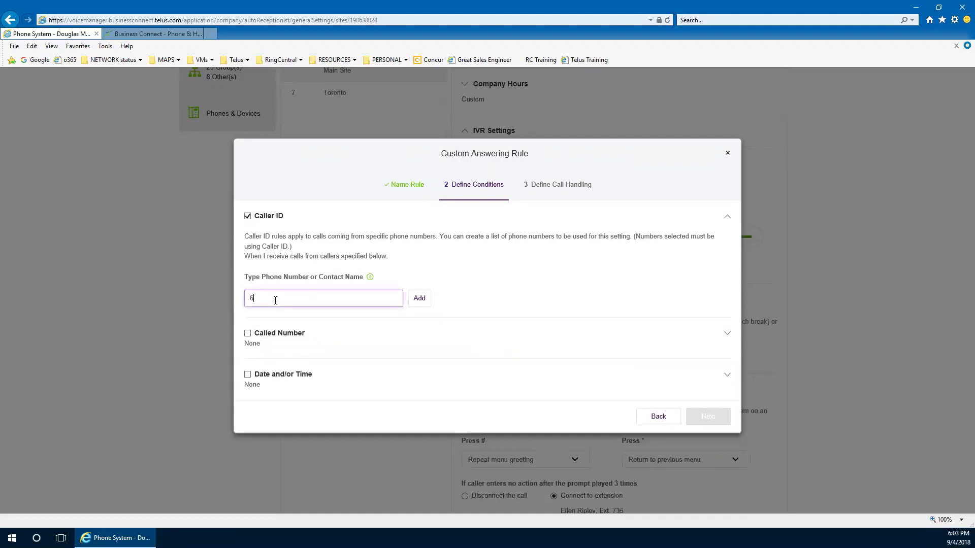
text(4) 8)
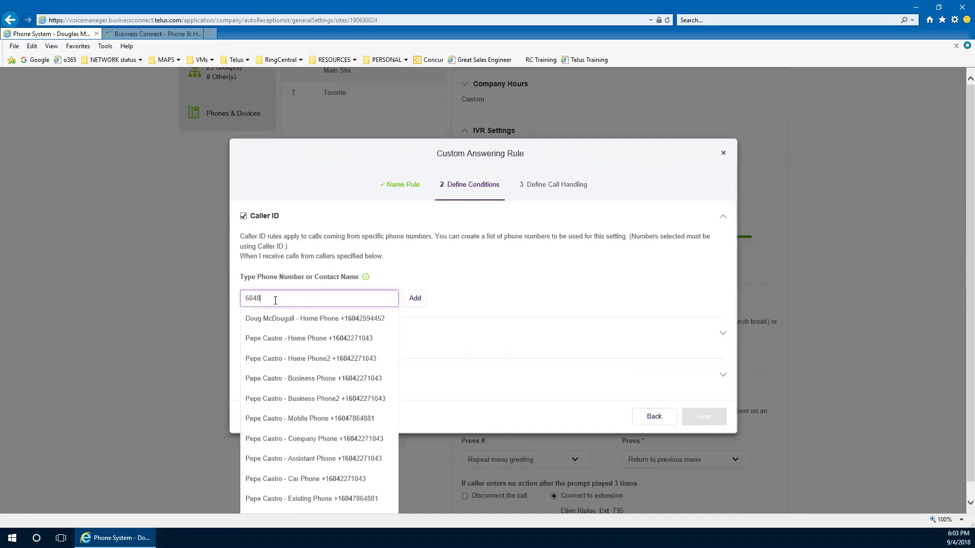
text(80-2)
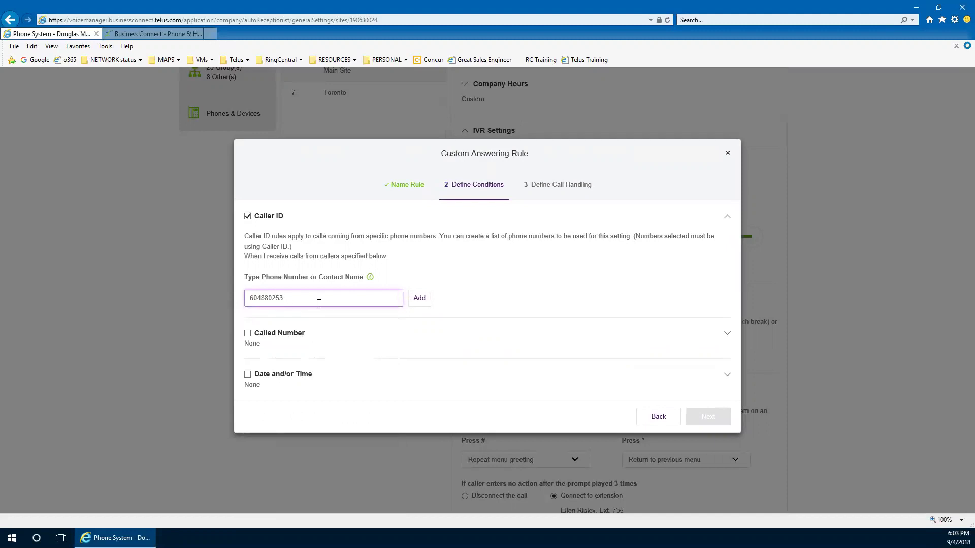
text(534)
click(419, 298)
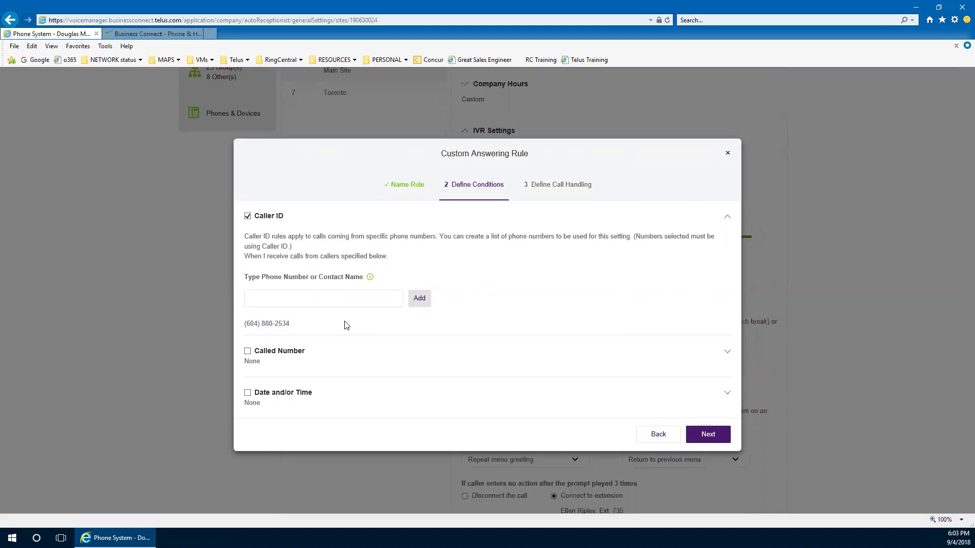
click(340, 302)
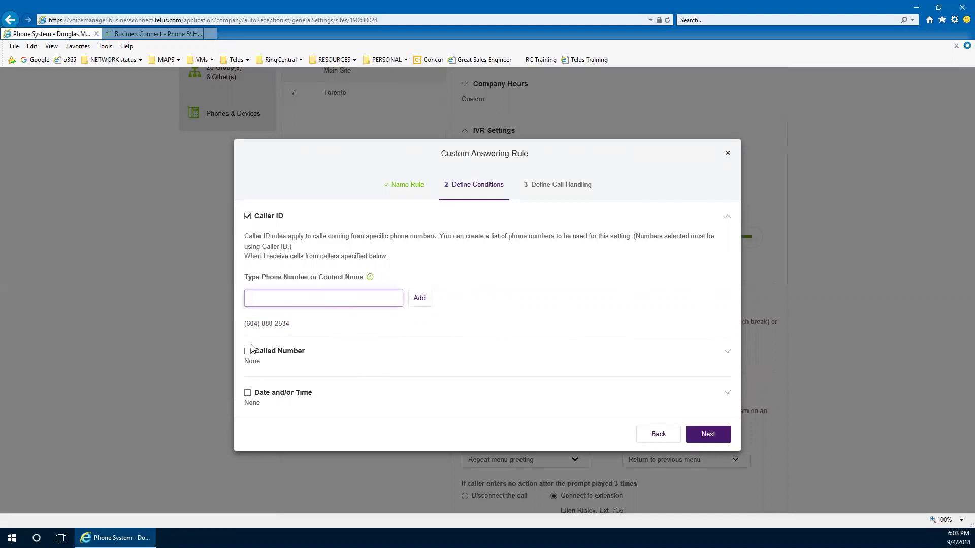
mouse_move(296, 327)
click(709, 435)
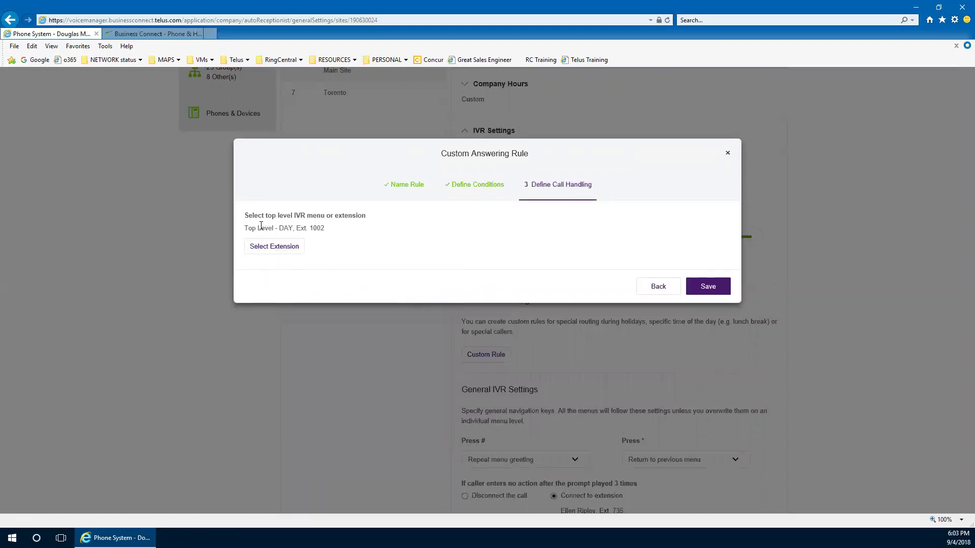
Route the vip rule to the Engineering user at Ext. 719 and save it
click(267, 251)
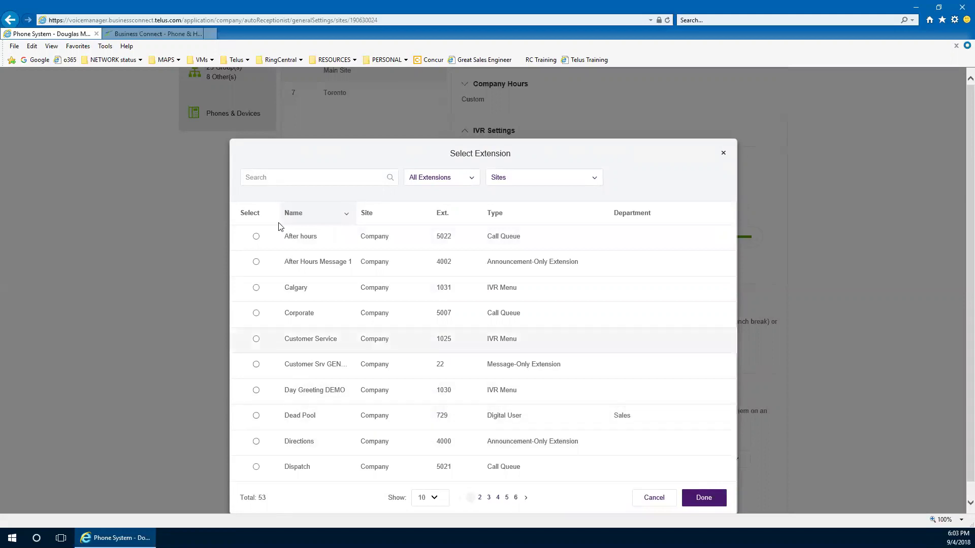
click(275, 178)
text(d)
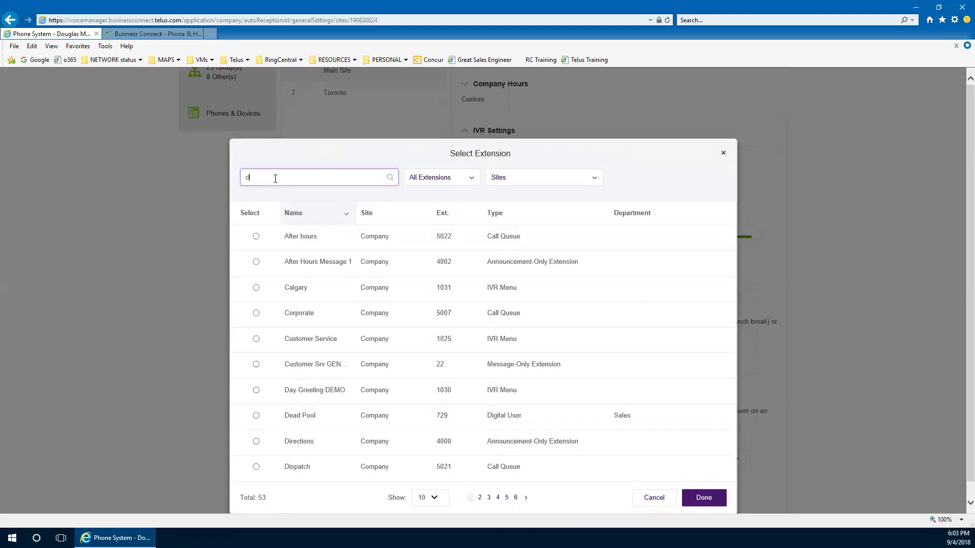
text(oug)
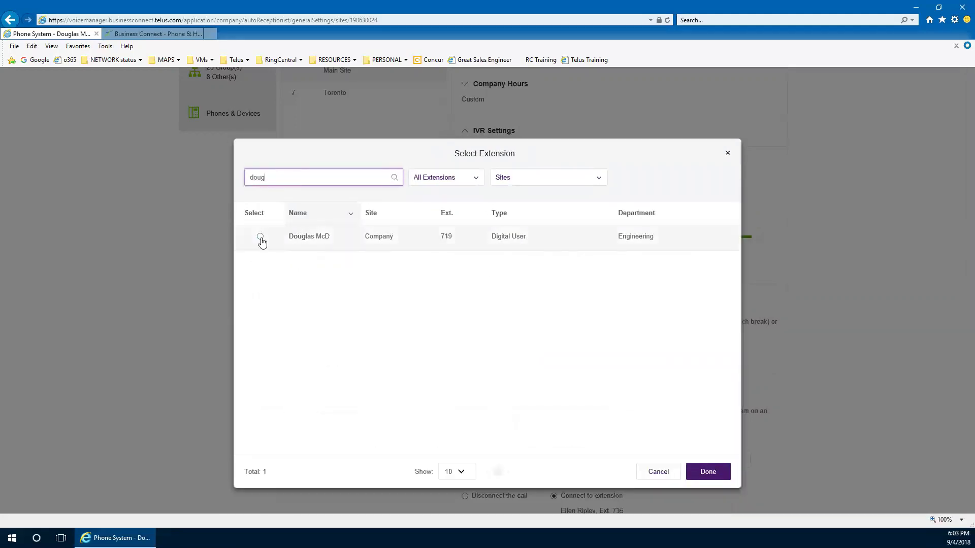
click(260, 237)
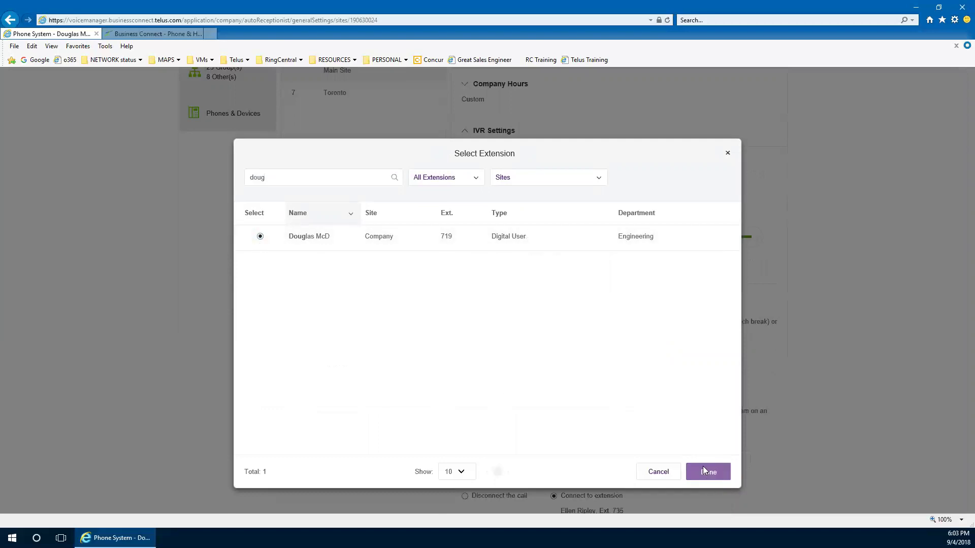
click(705, 471)
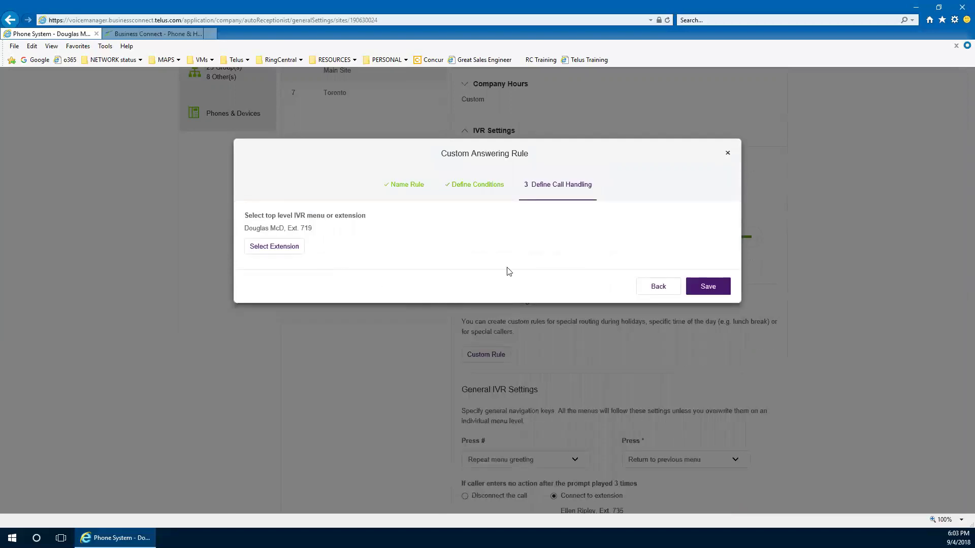
click(719, 292)
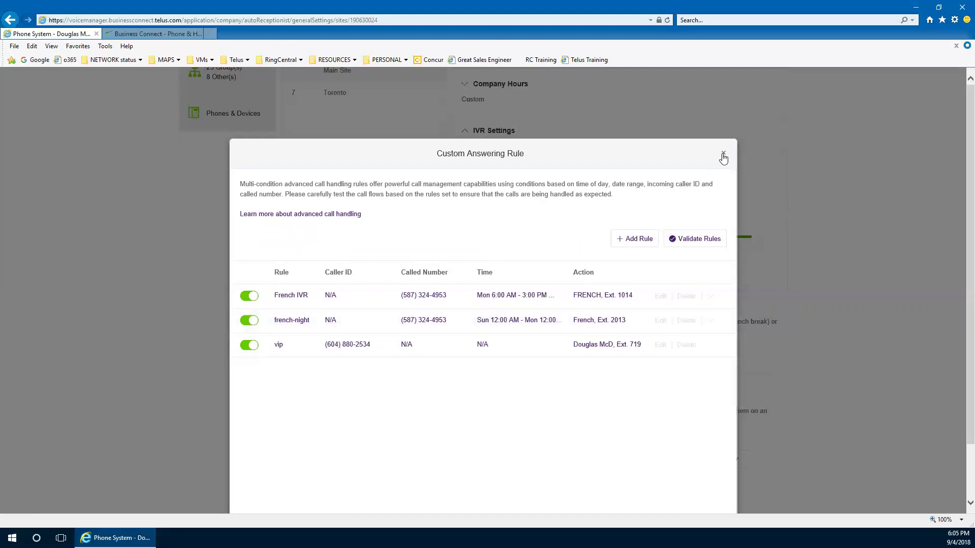
click(723, 154)
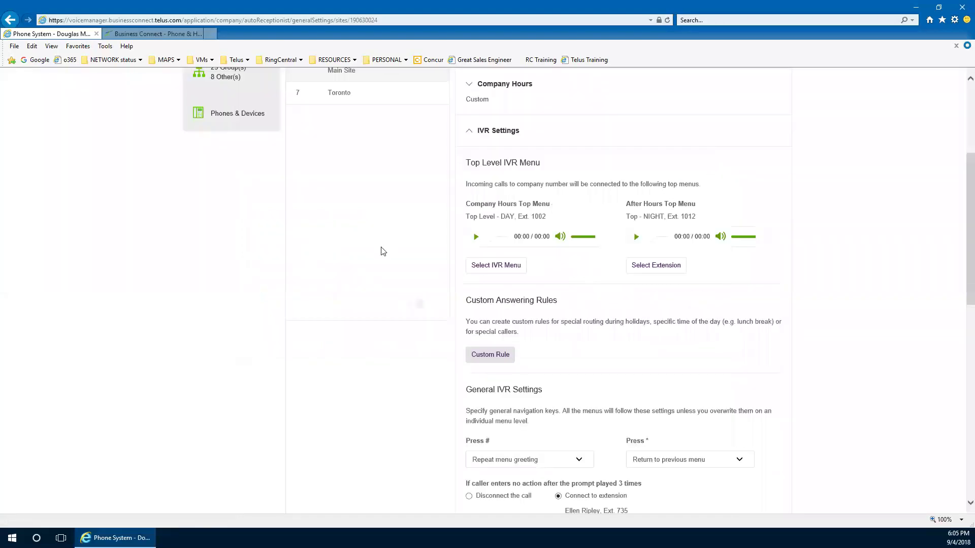
scroll(381, 252, up, 4)
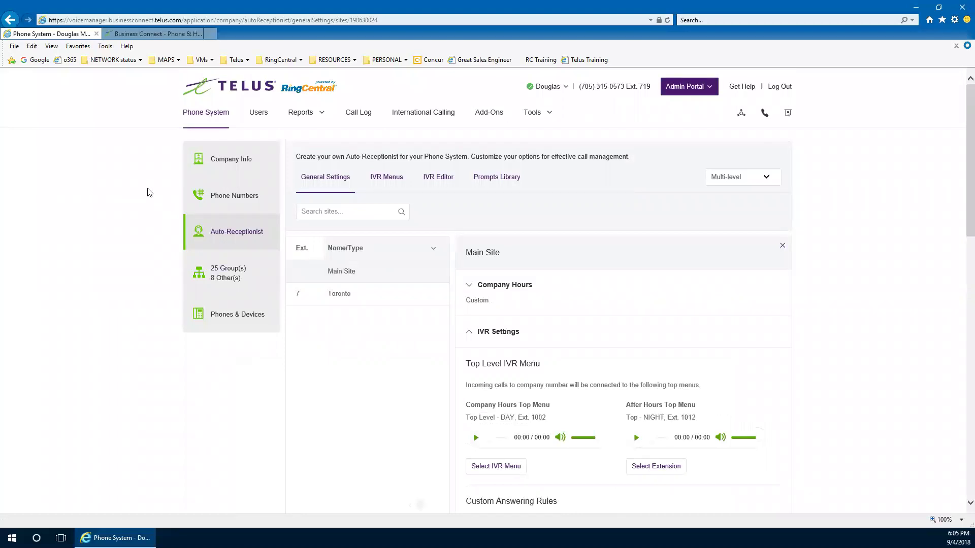